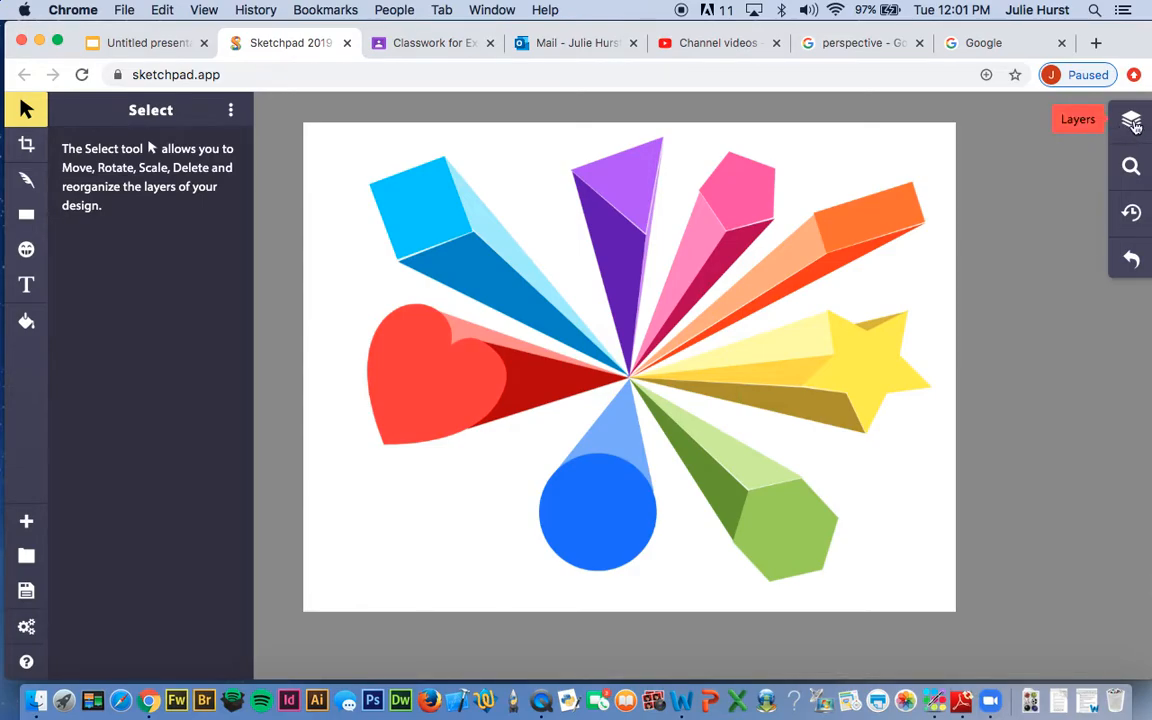
- Move the Square layer above both Line layers inside the lt.blue square group
click(1133, 121)
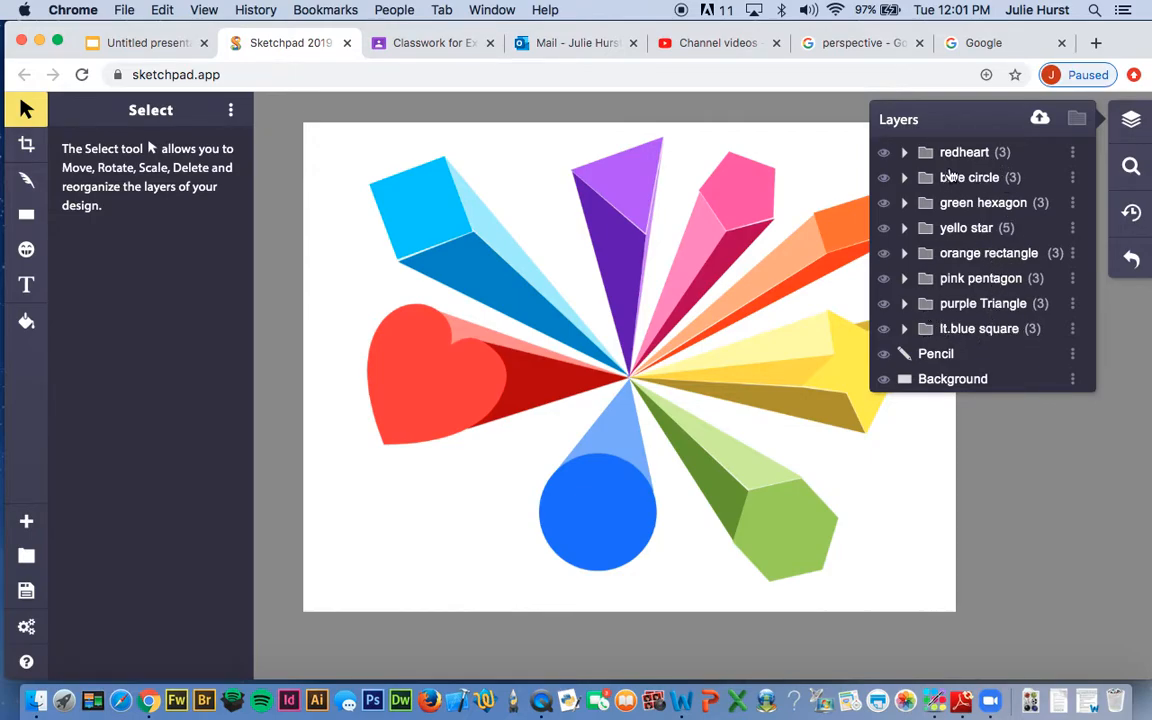
click(905, 330)
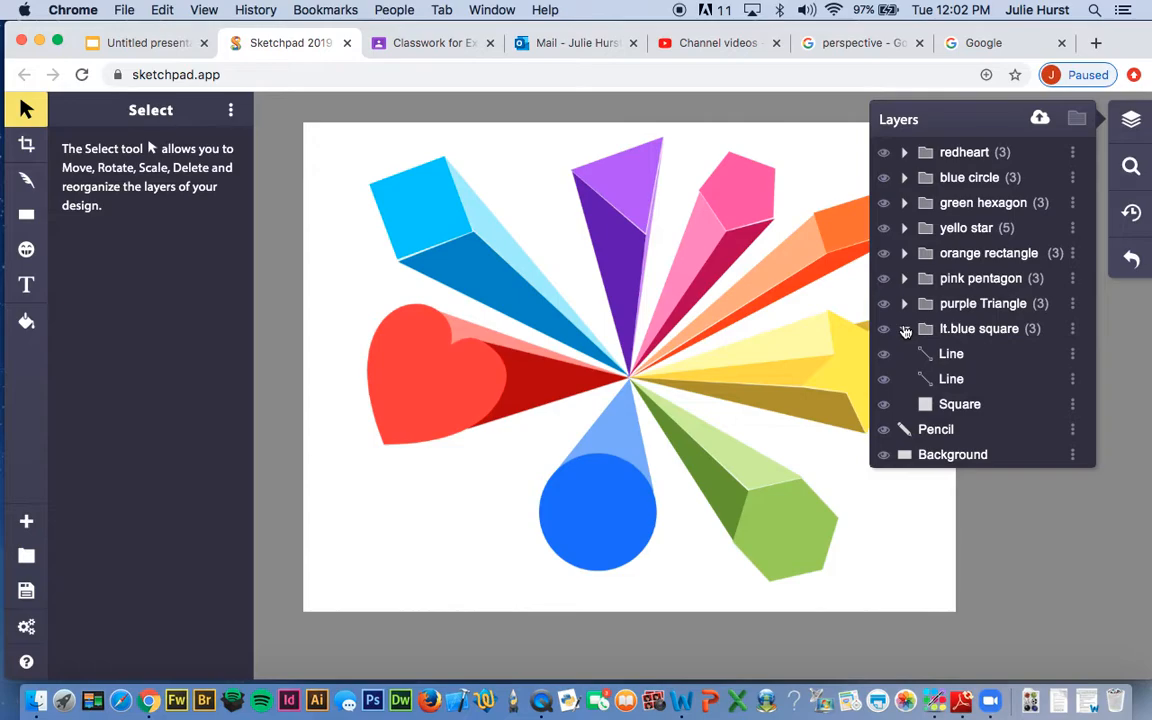
click(905, 330)
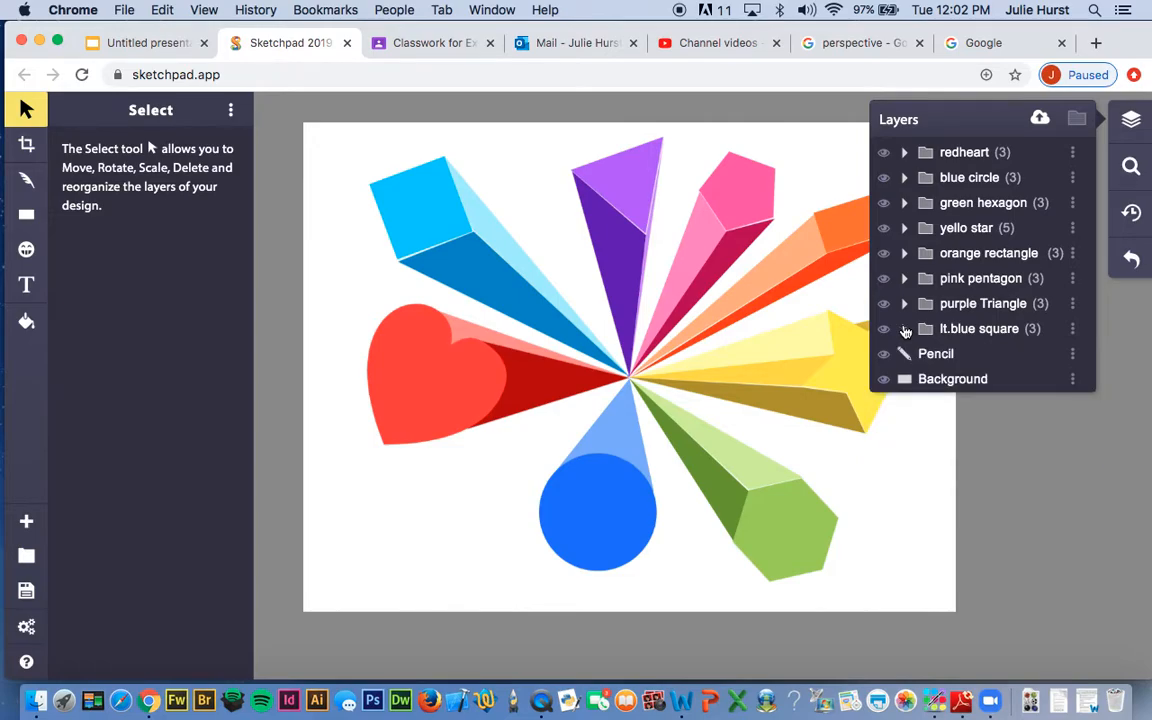
click(905, 330)
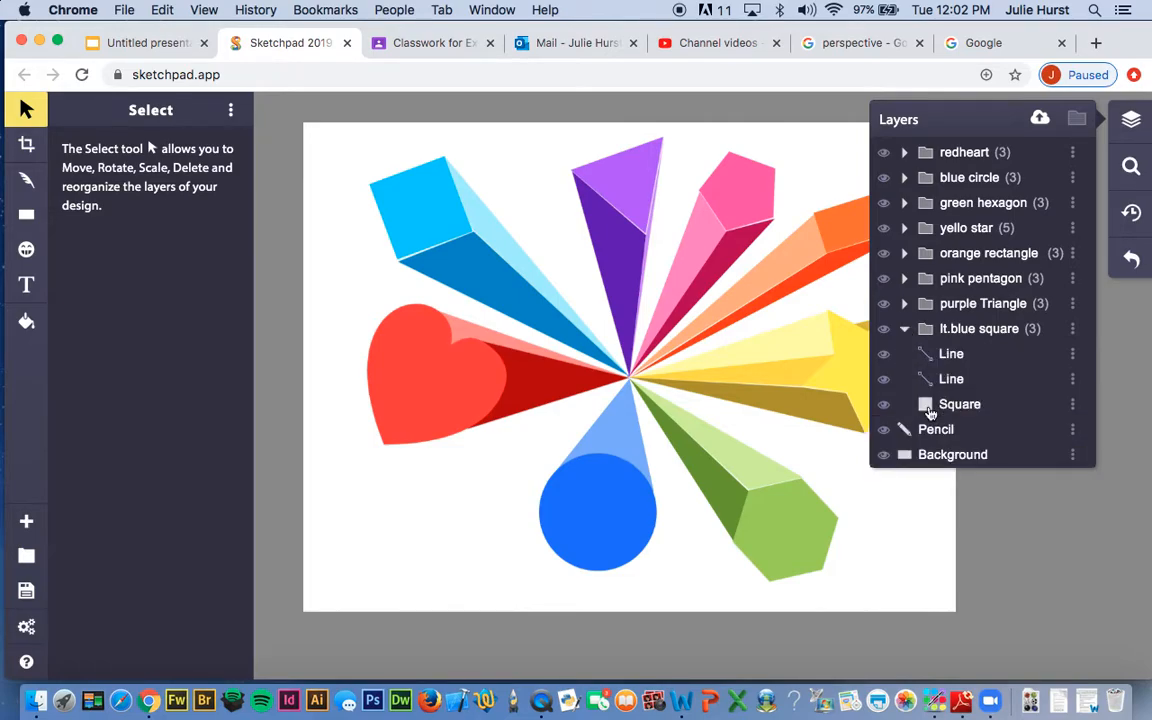
drag(929, 412, 930, 354)
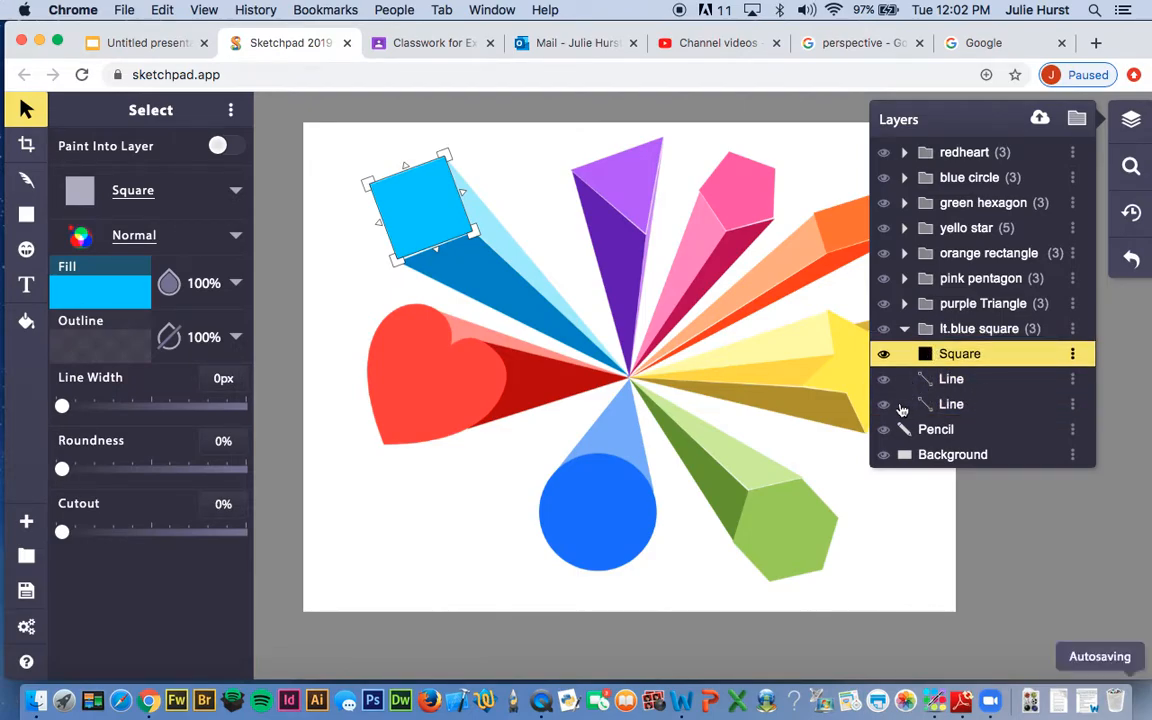
click(905, 329)
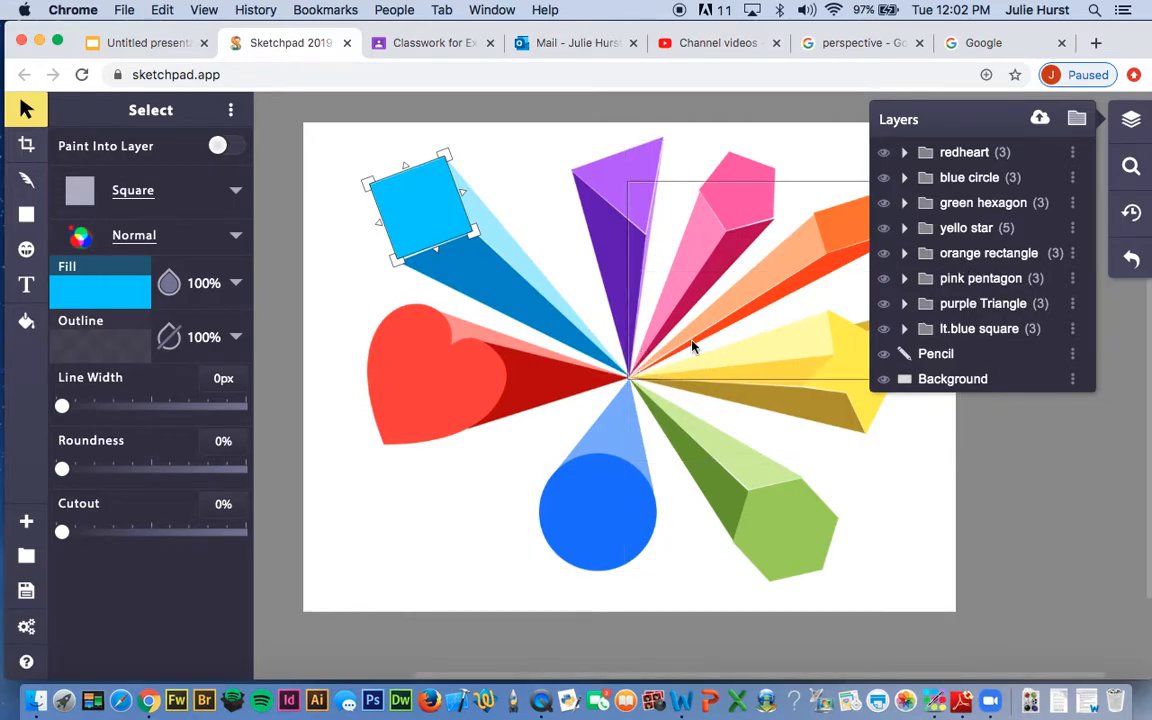
click(905, 329)
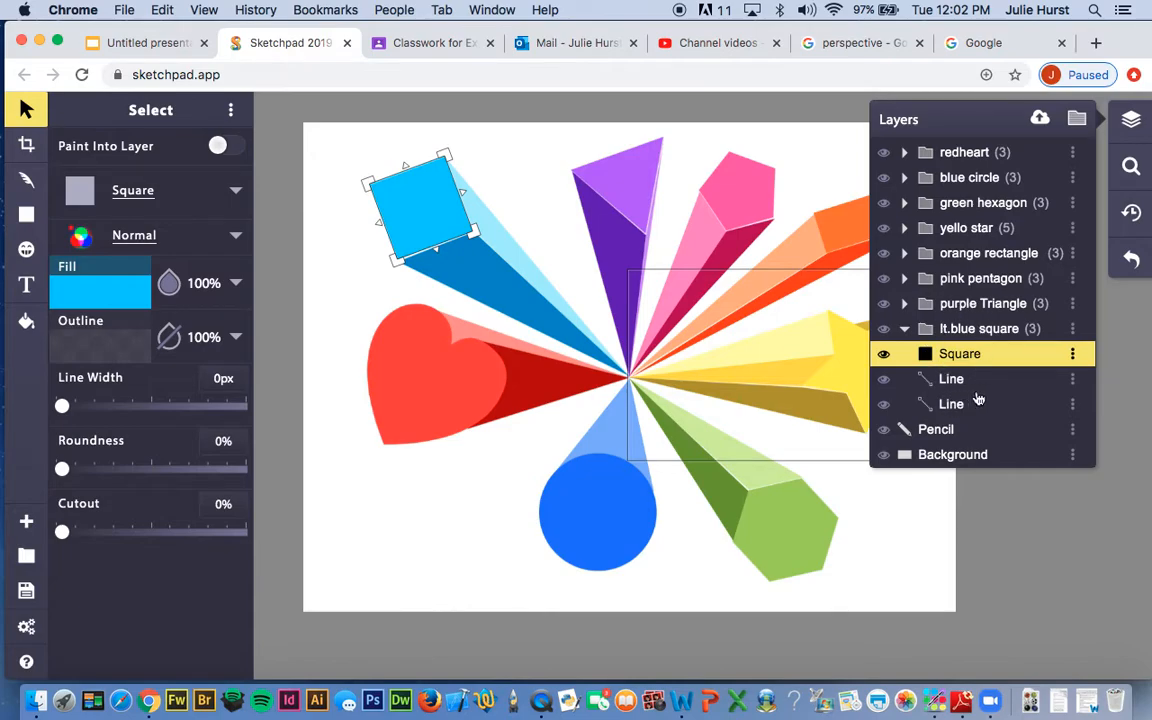
click(905, 329)
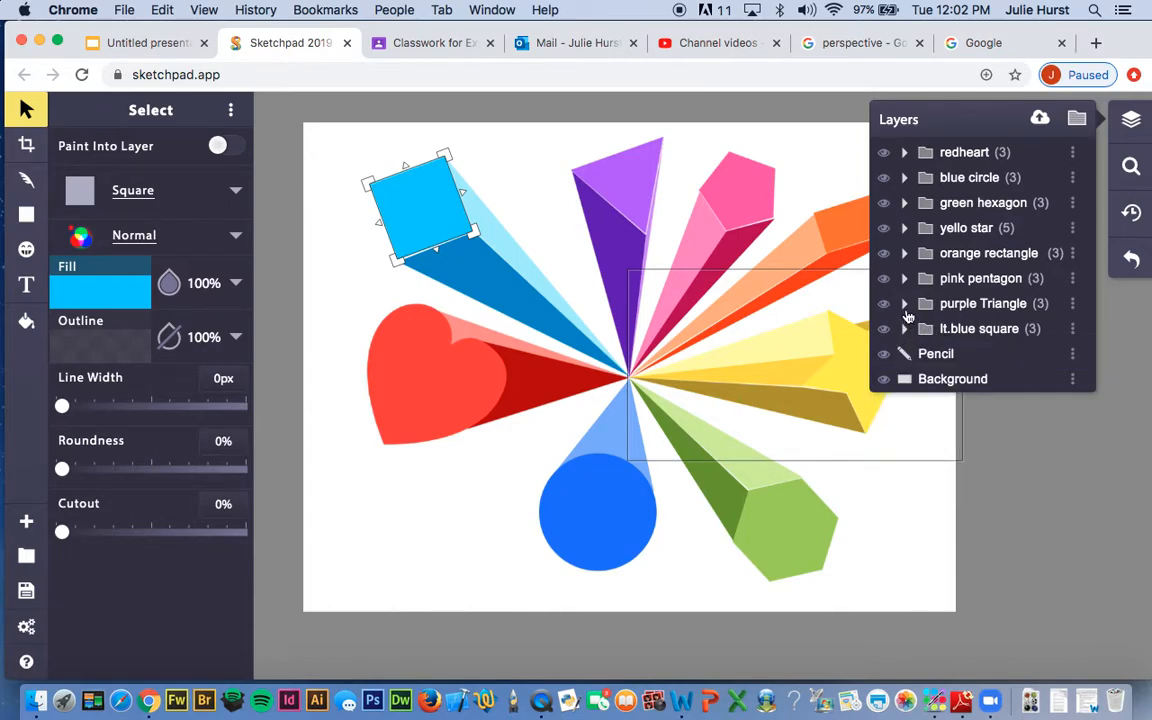
- Move the Triangle layer above both Line layers inside the purple Triangle group, leaving nothing selected
click(905, 304)
drag(952, 388, 951, 329)
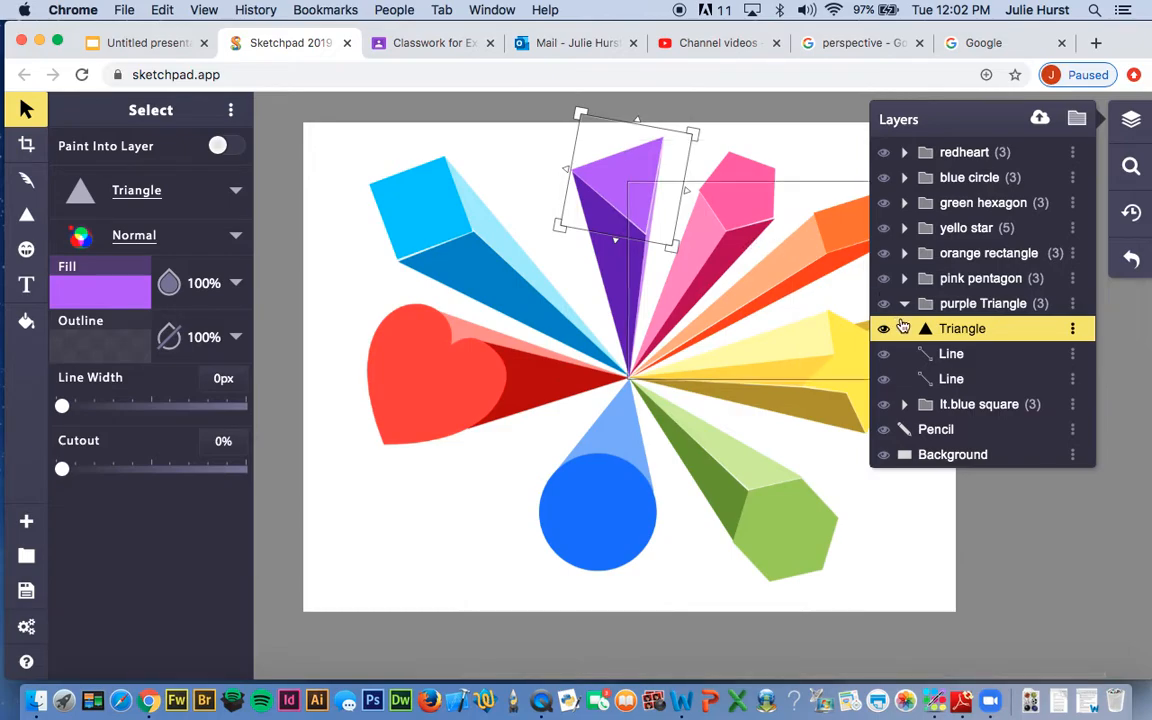
click(905, 308)
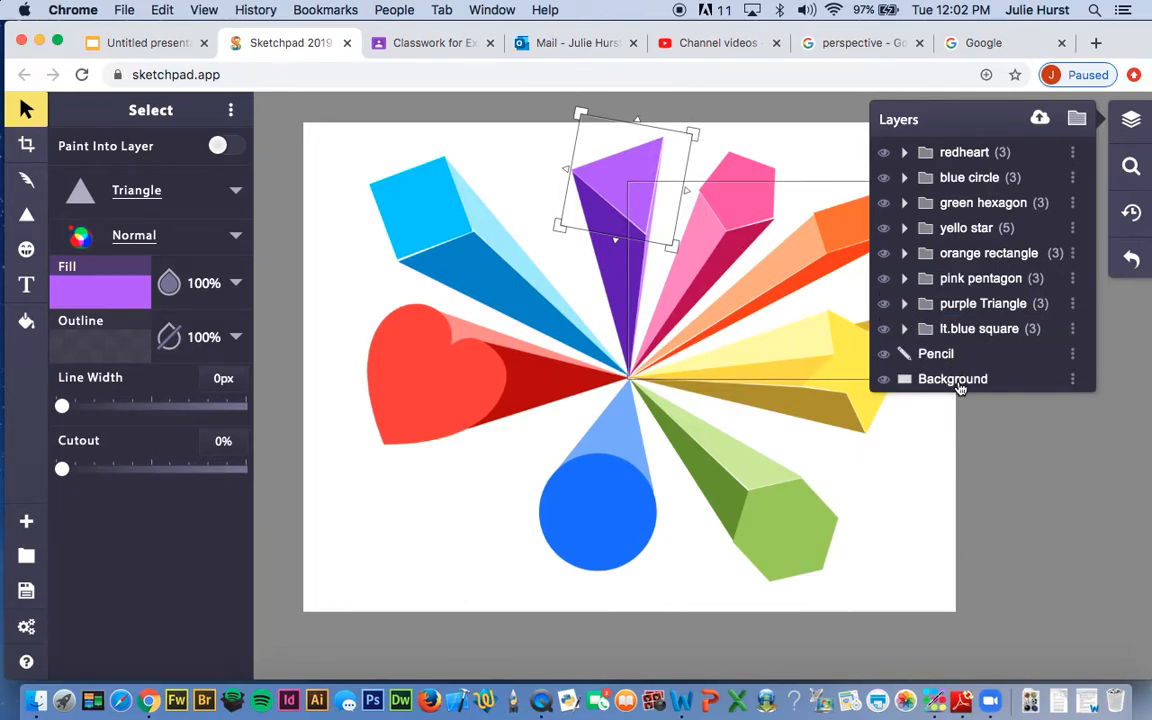
click(962, 447)
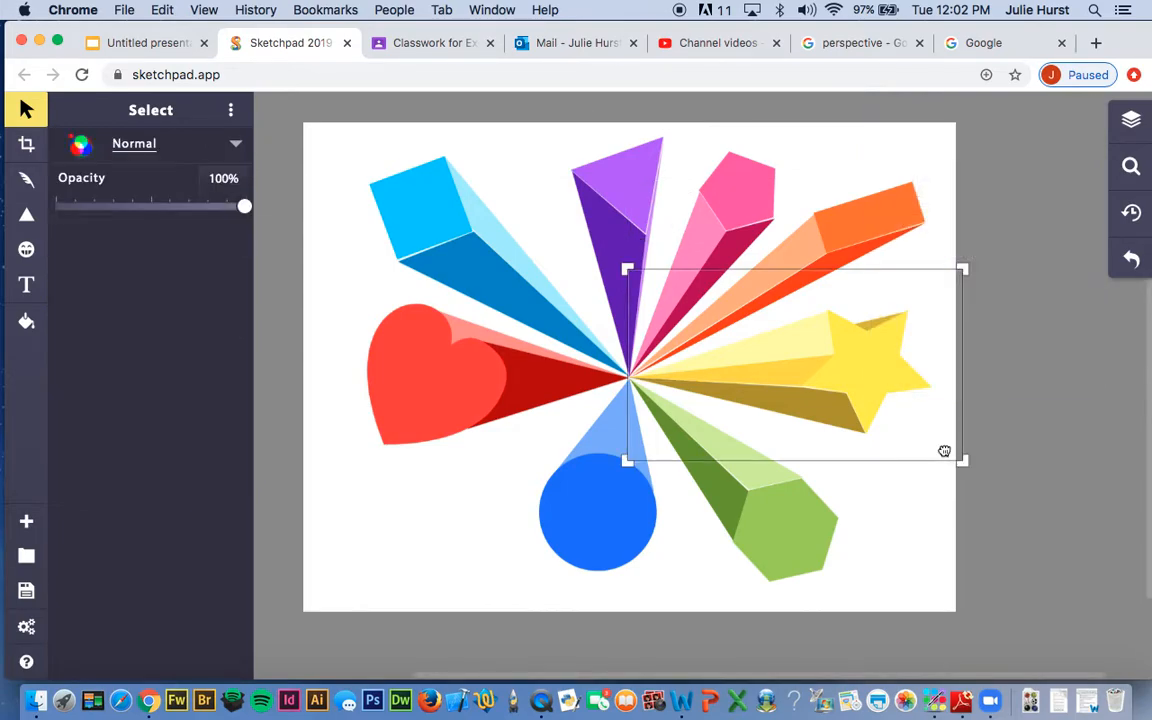
click(362, 545)
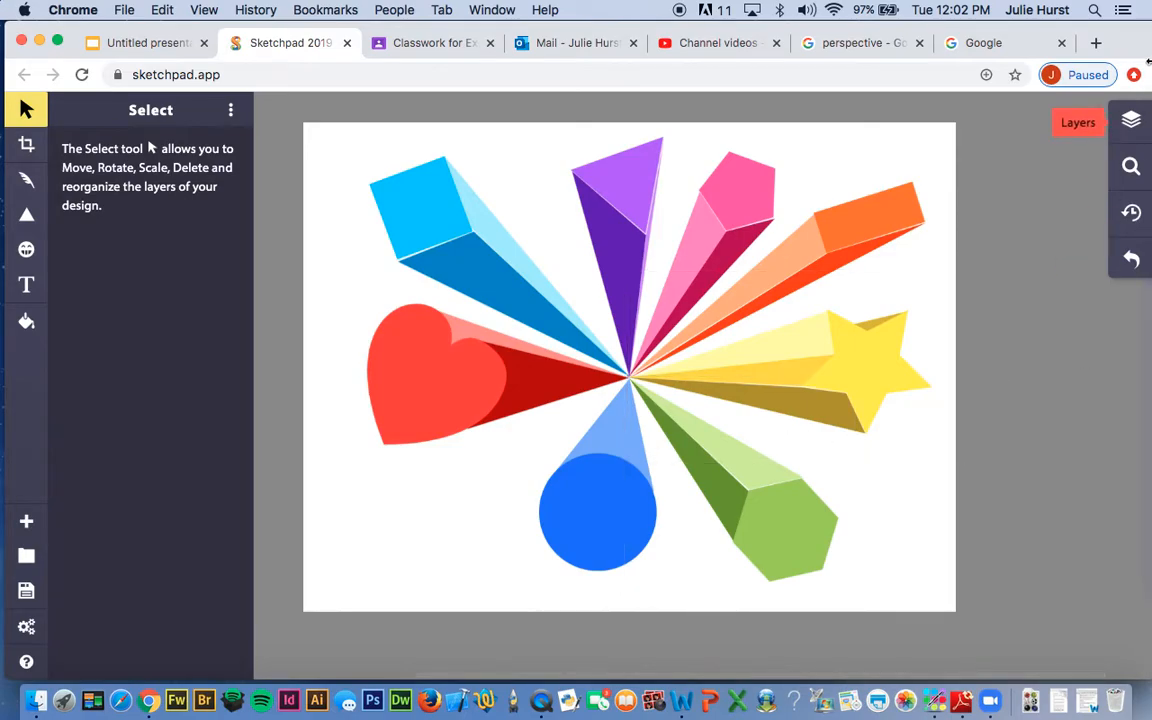
- Fill the Background layer with the rainbow radial gradient that runs from a red centre to blue edges
click(1132, 120)
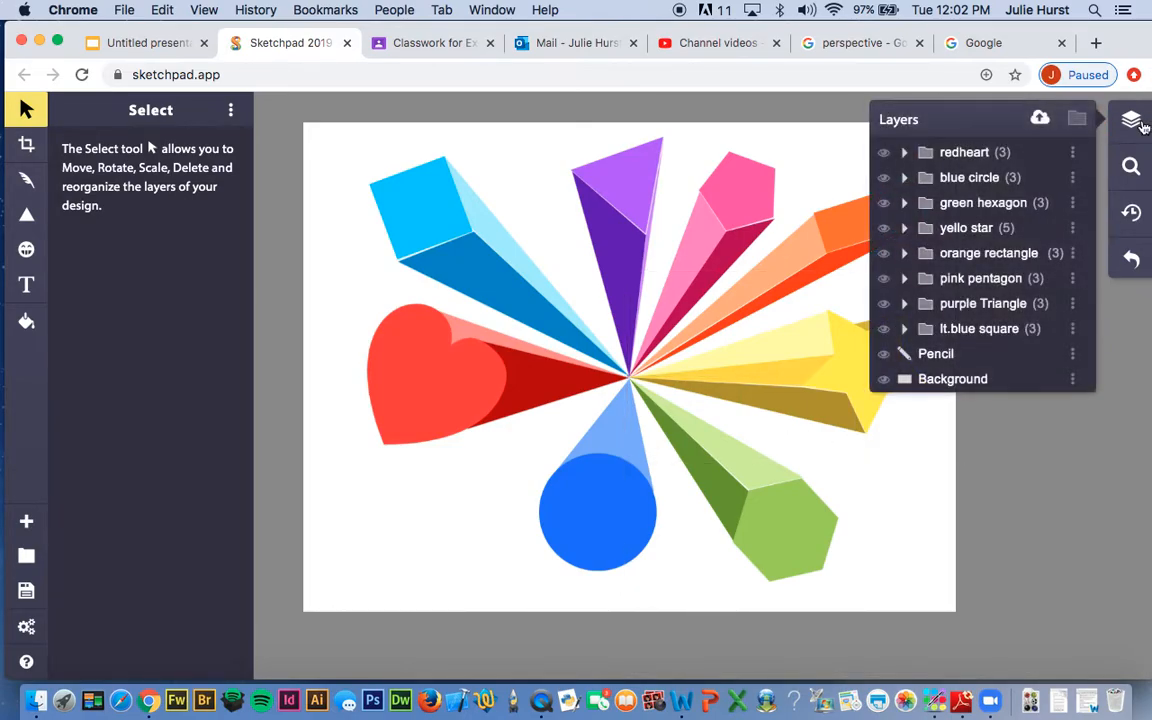
click(988, 386)
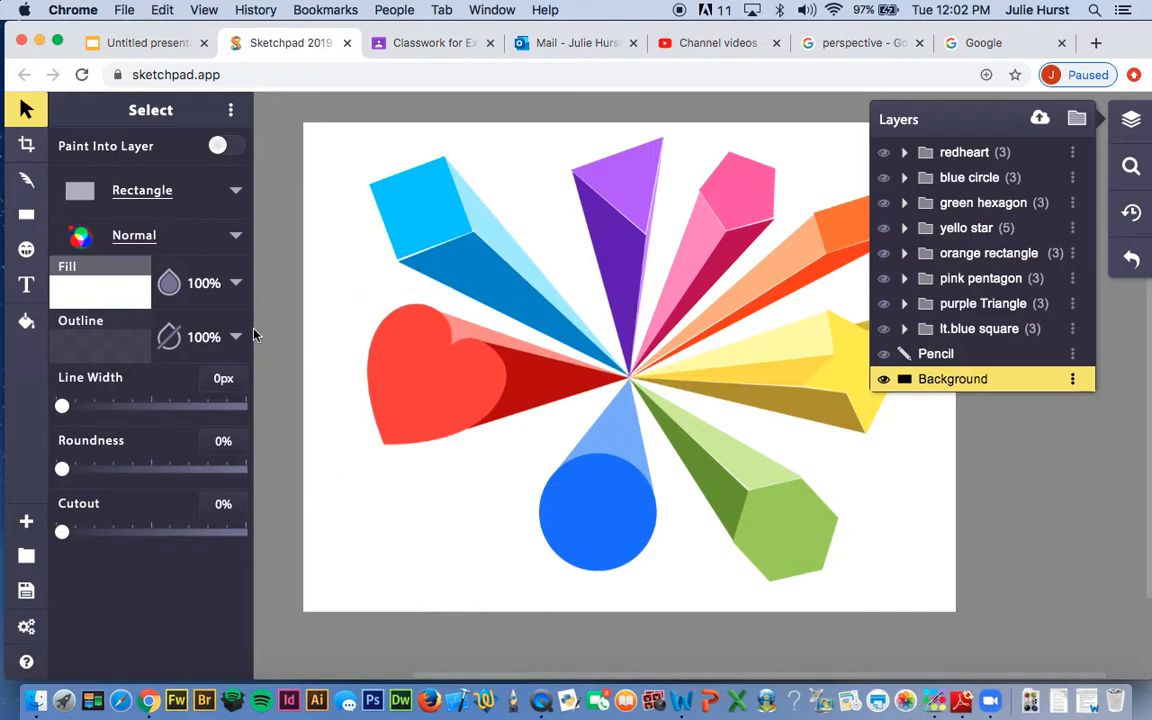
click(104, 298)
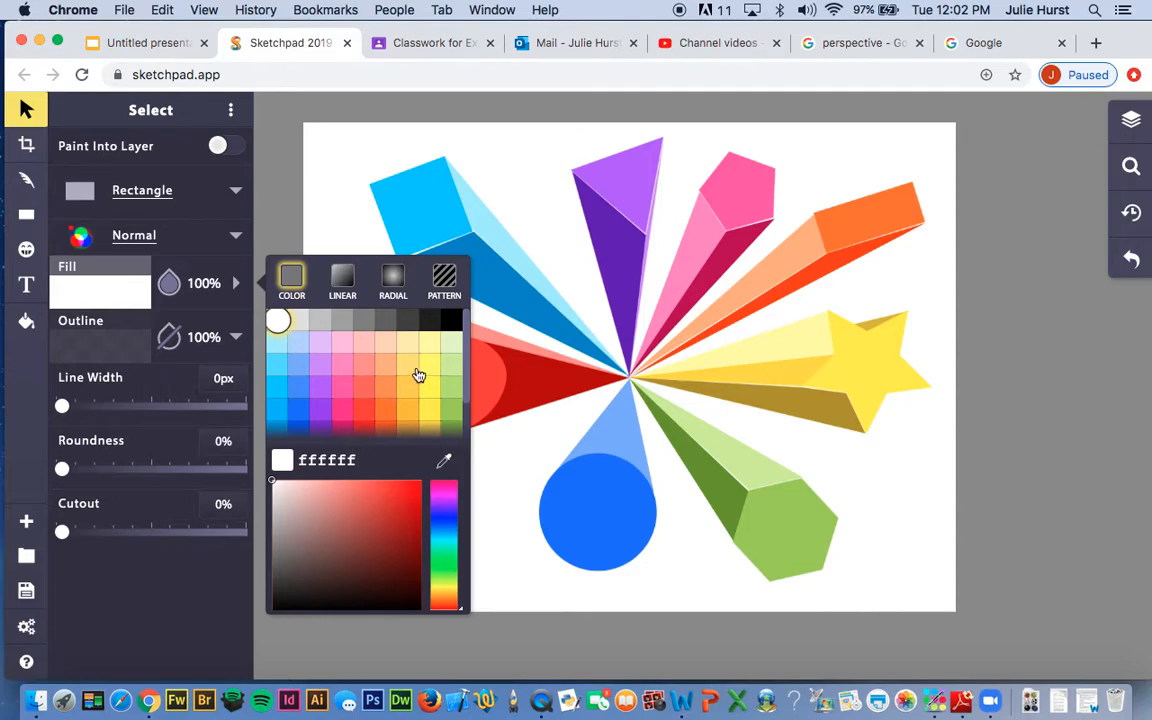
click(401, 288)
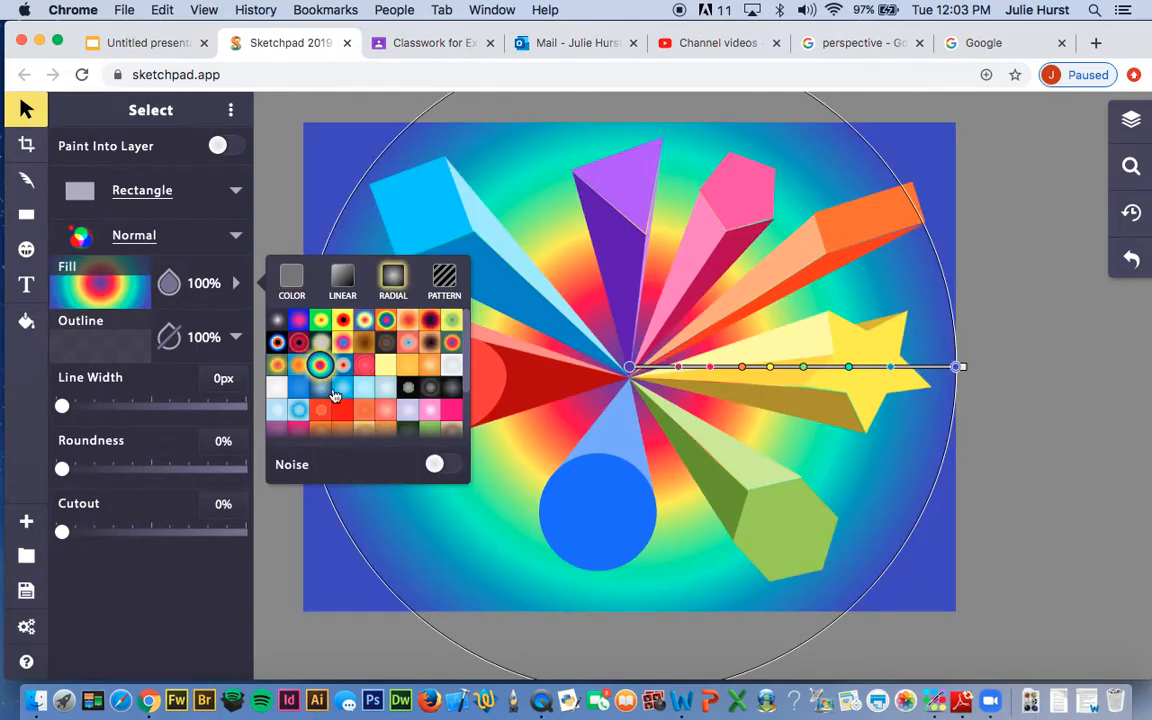
- Try other radial gradient presets on the background, such as dark brown, yellow-orange, pale blue, pink and black with orange and blue rings
click(407, 342)
click(342, 319)
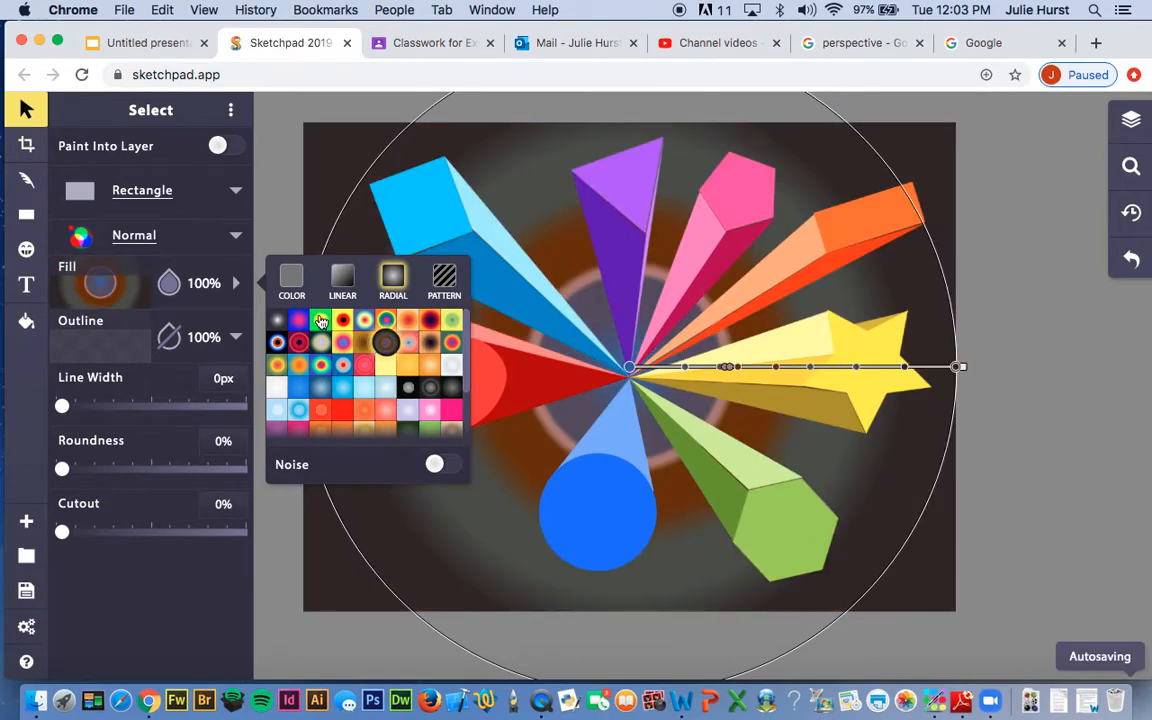
click(312, 320)
click(277, 364)
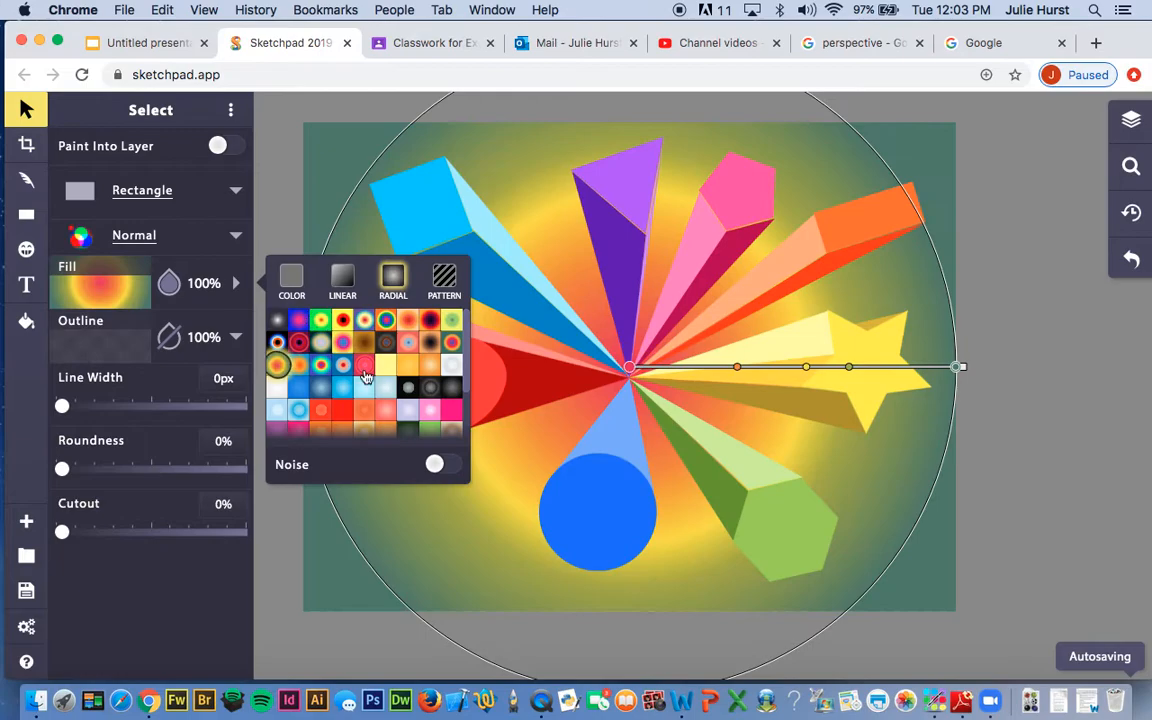
scroll(367, 377, down, 2)
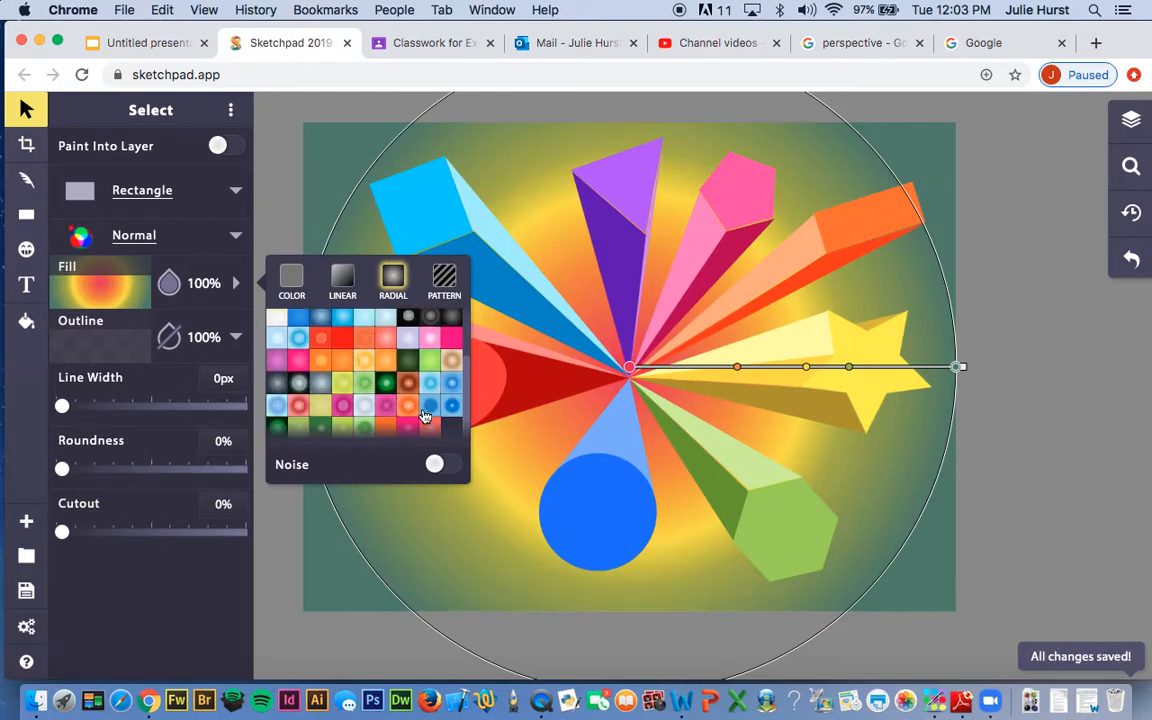
click(407, 410)
click(364, 404)
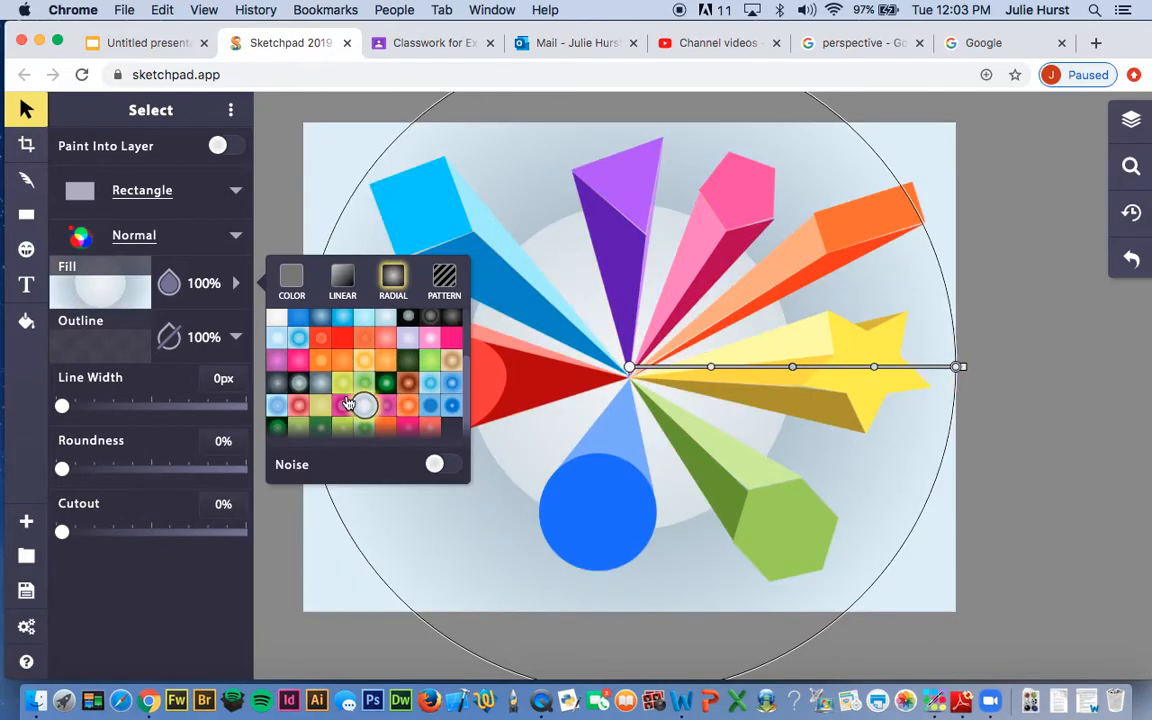
click(344, 402)
scroll(360, 370, up, 3)
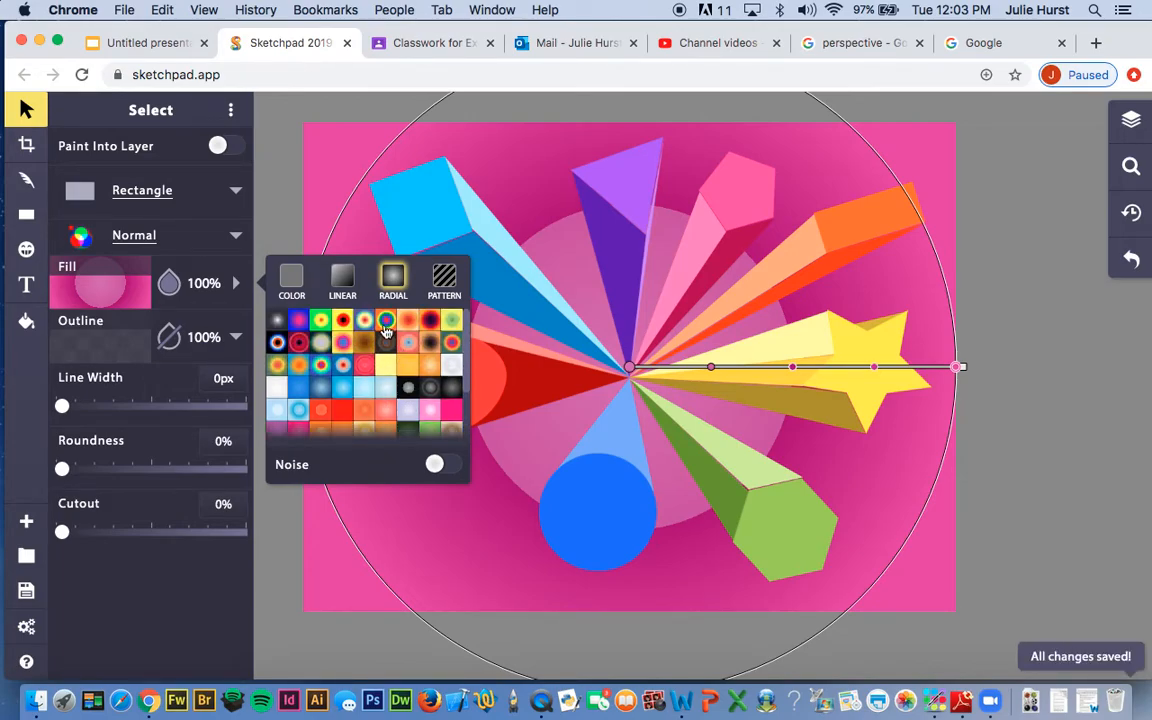
click(321, 366)
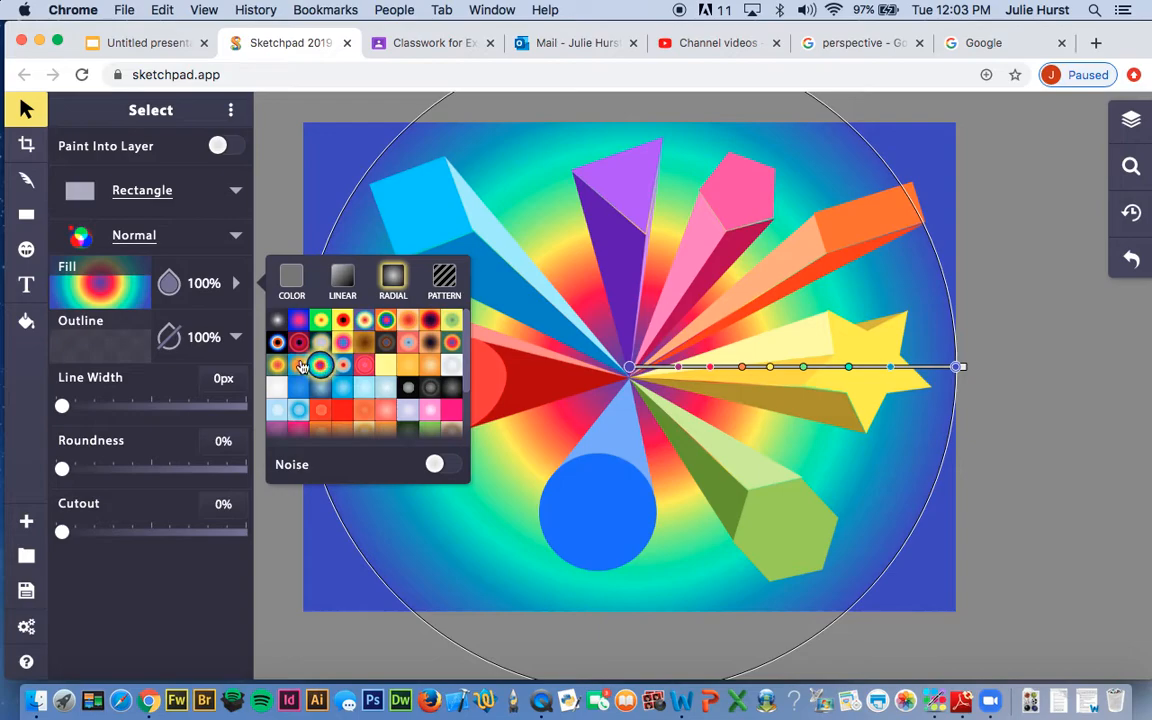
click(278, 363)
click(278, 342)
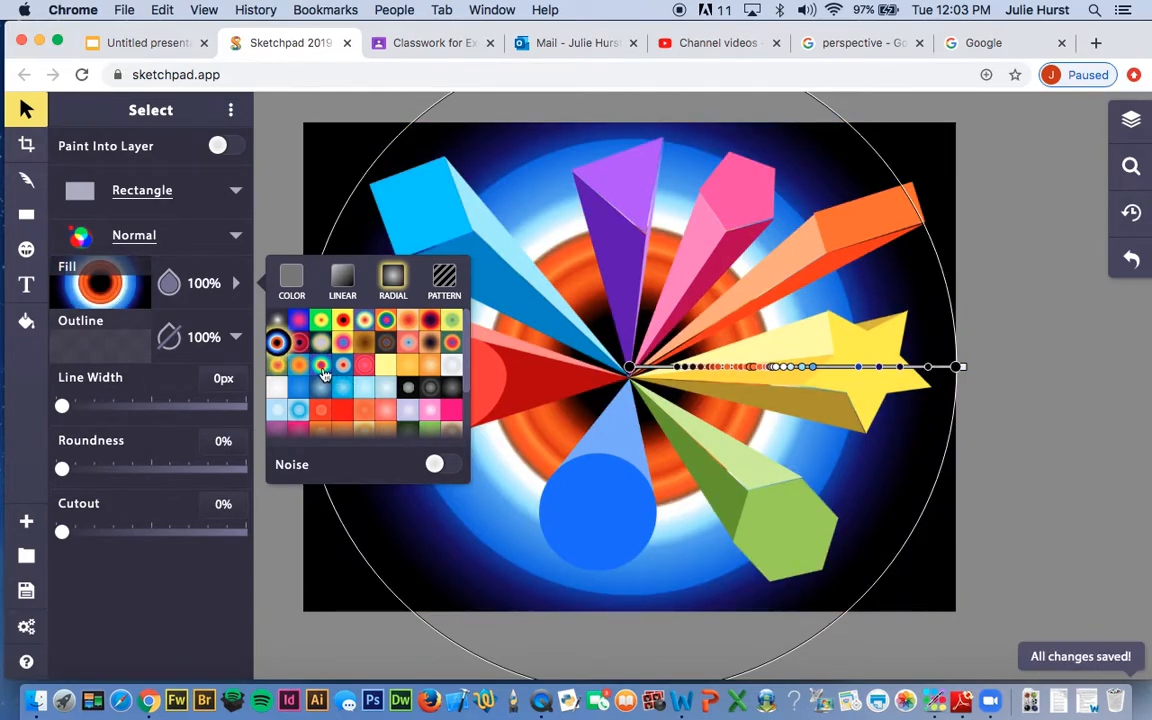
- Reapply the rainbow radial gradient to the background and turn on its Noise option
click(321, 366)
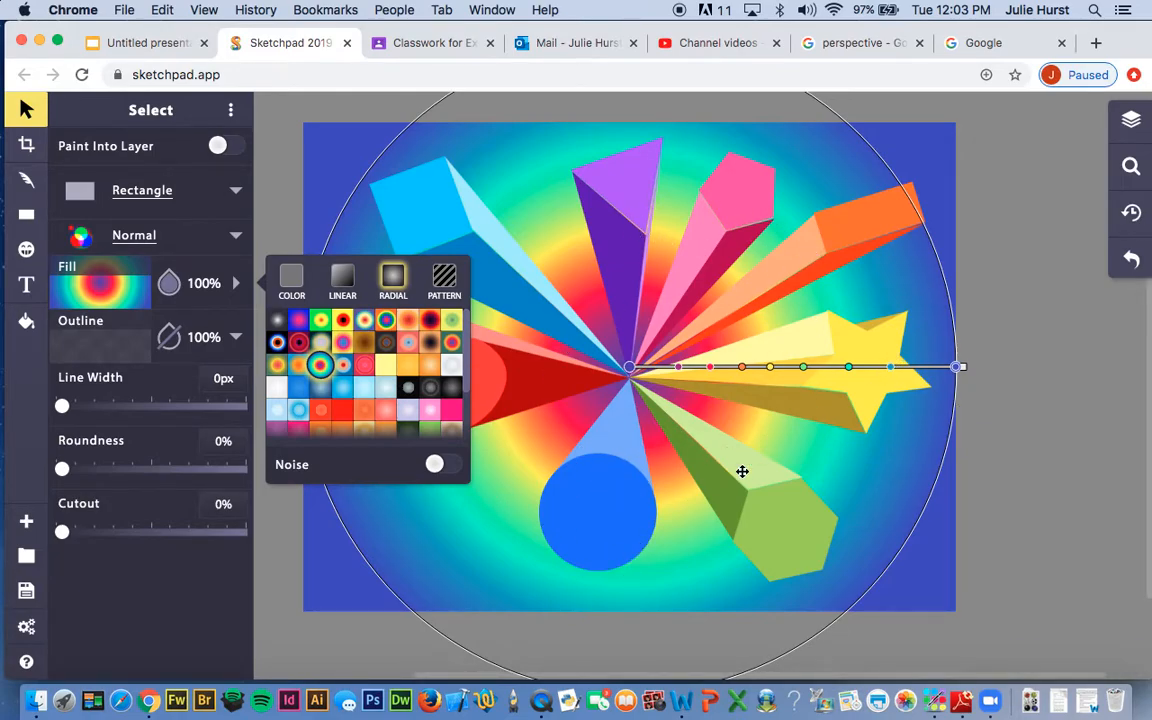
click(437, 466)
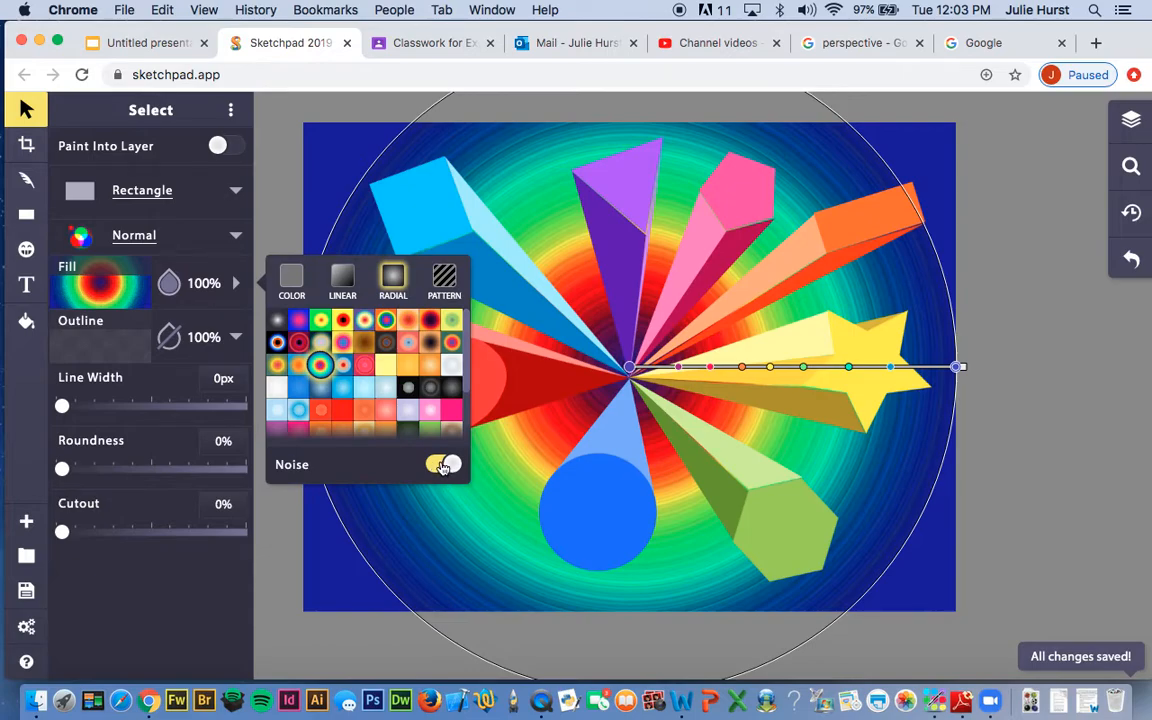
click(441, 467)
click(435, 466)
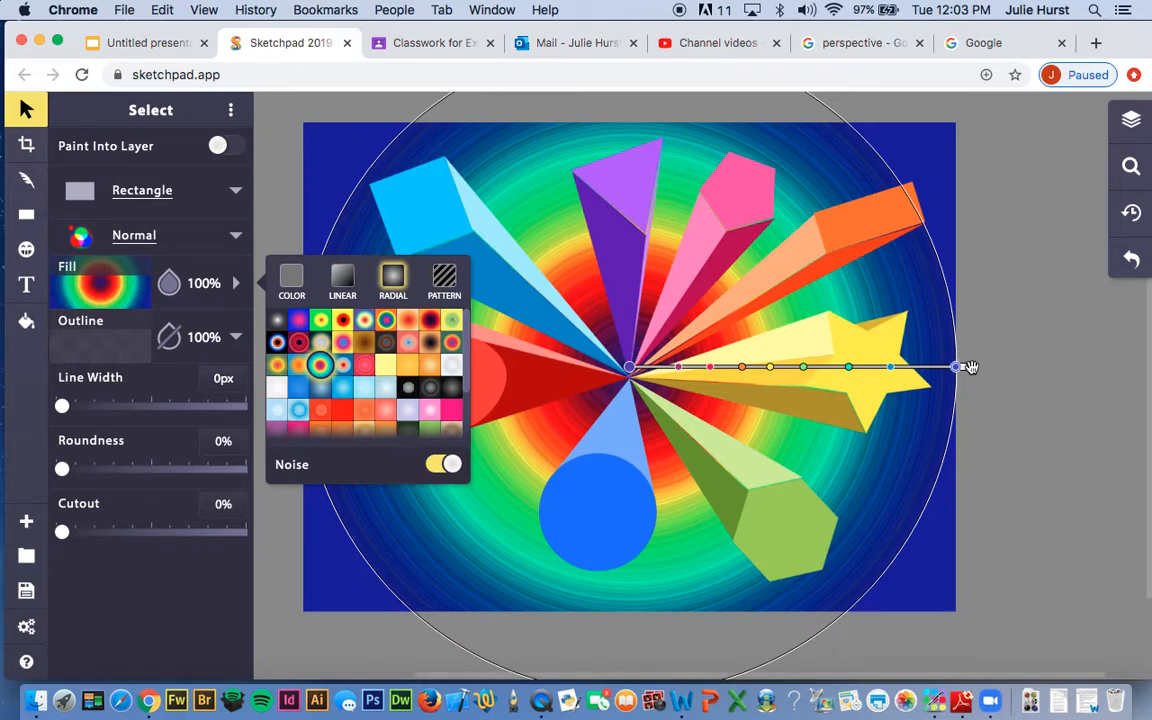
- Enlarge the background's radial gradient slightly beyond the canvas edge and shift its inner pink colour stops outward
click(964, 367)
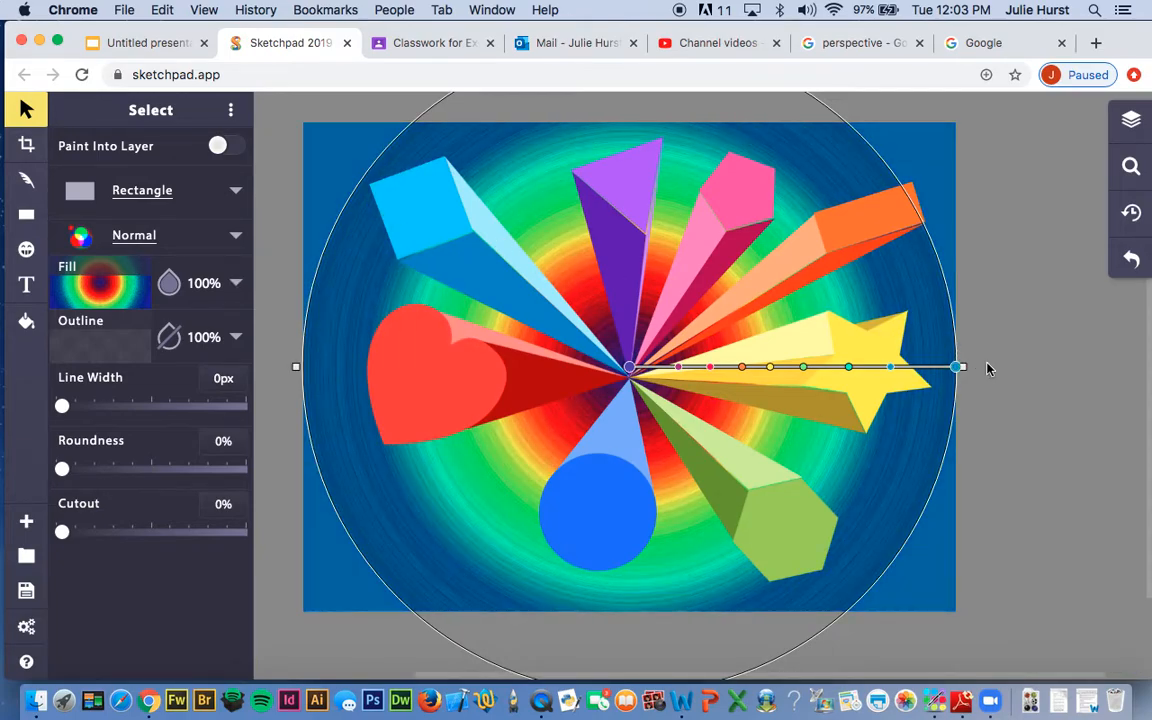
drag(957, 369, 1036, 394)
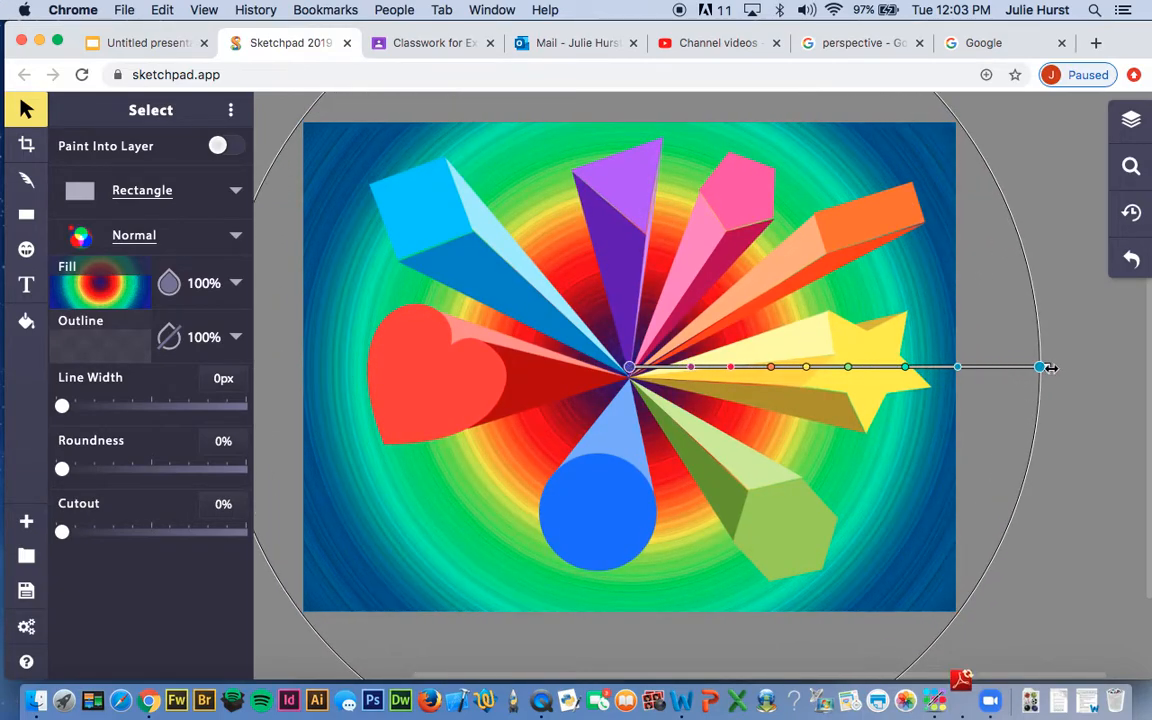
drag(1032, 370, 1010, 367)
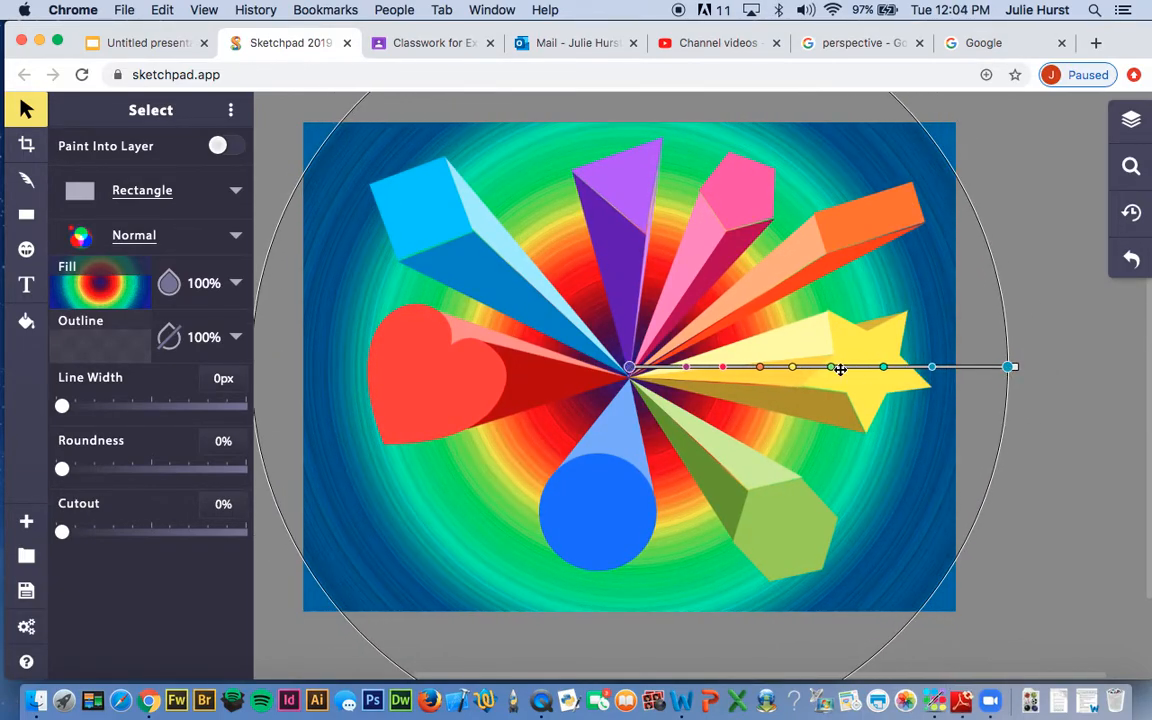
mouse_move(689, 370)
mouse_down()
mouse_move(720, 371)
mouse_move(694, 371)
mouse_up()
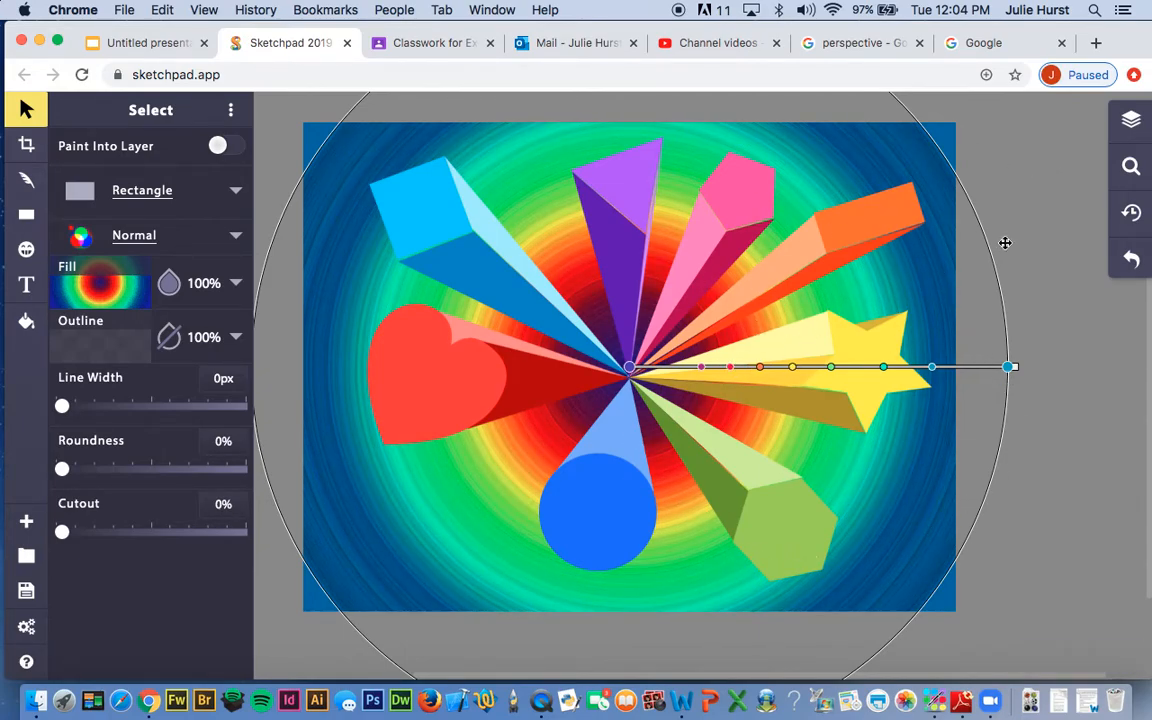
click(1047, 273)
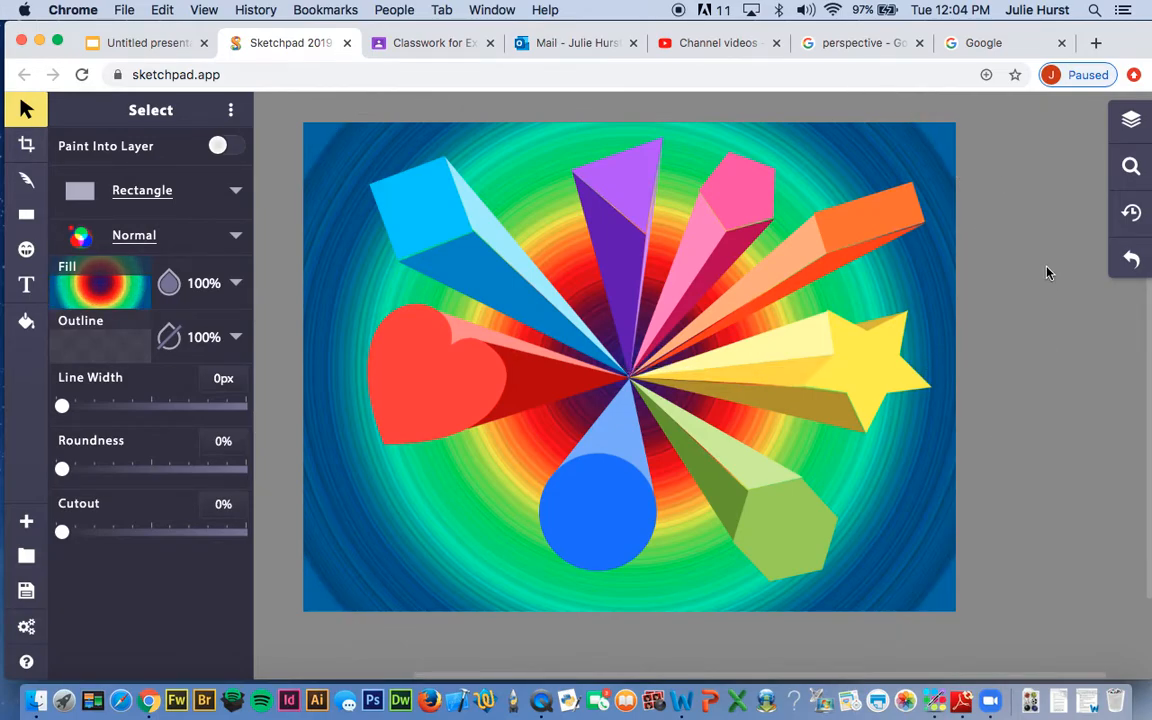
- Duplicate the lt.blue square layer group
click(1130, 128)
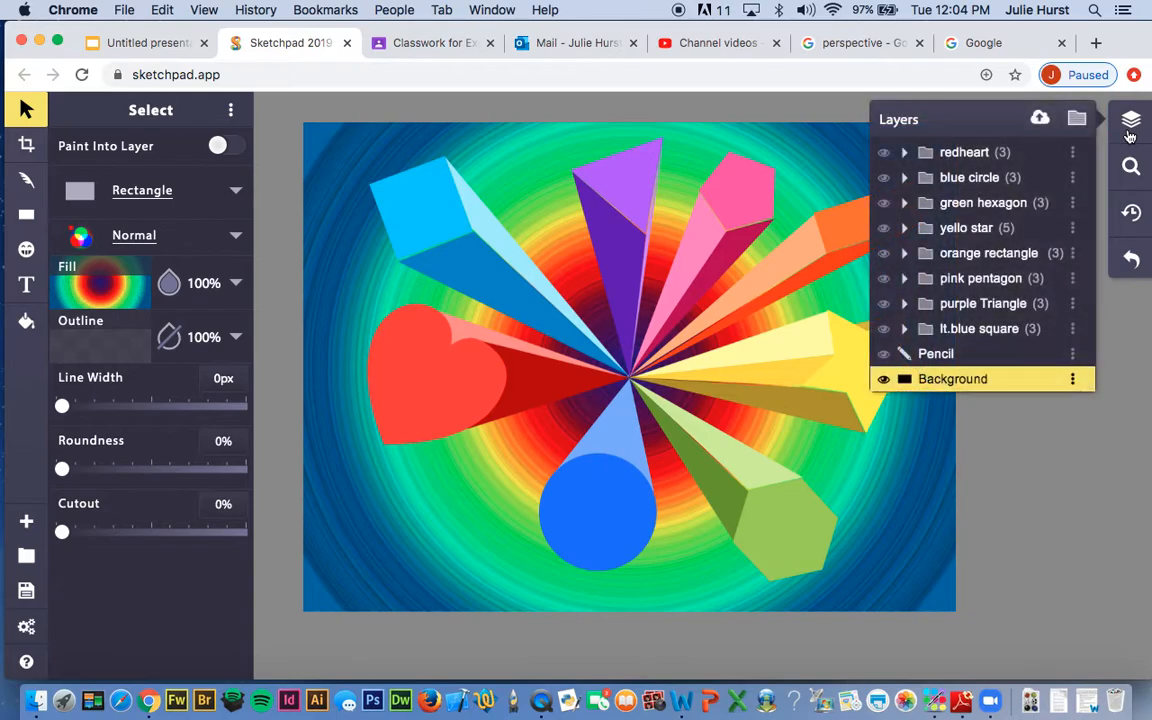
click(983, 330)
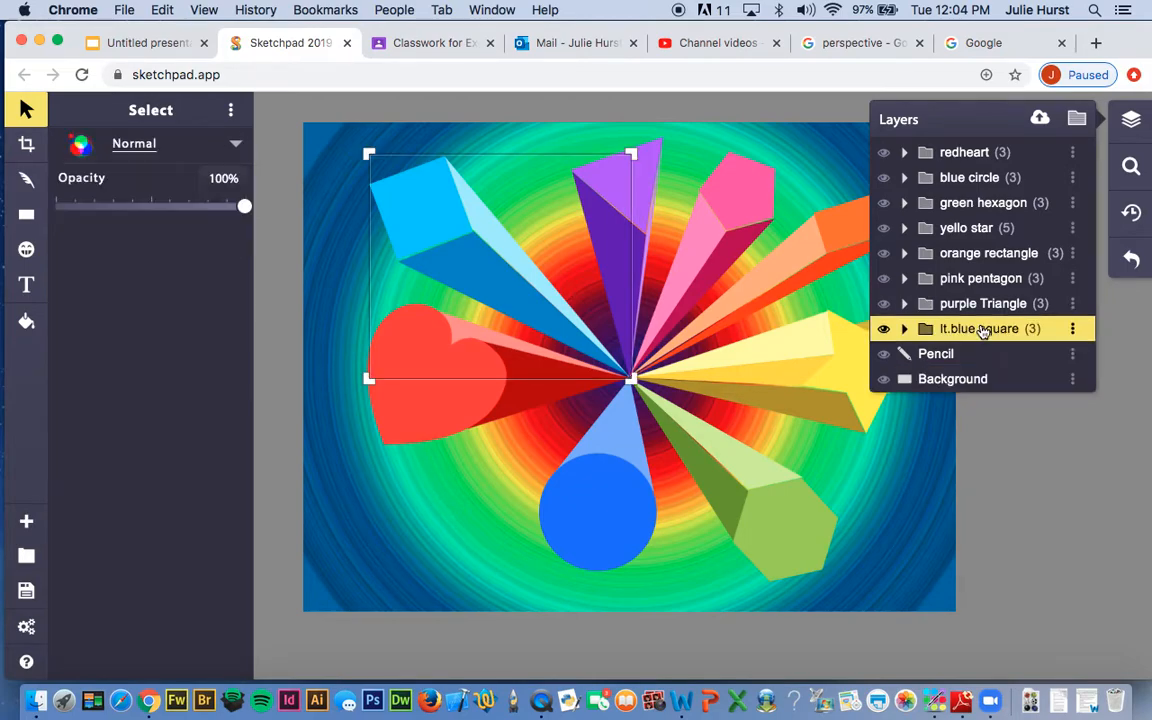
click(1073, 333)
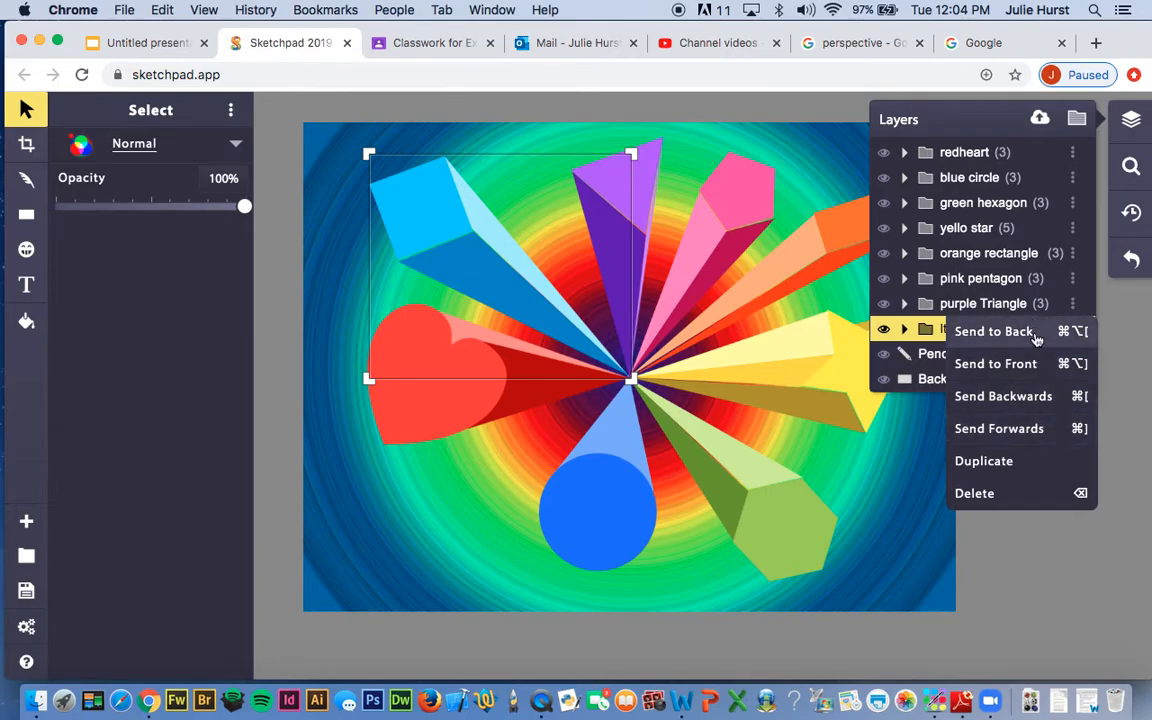
click(1013, 467)
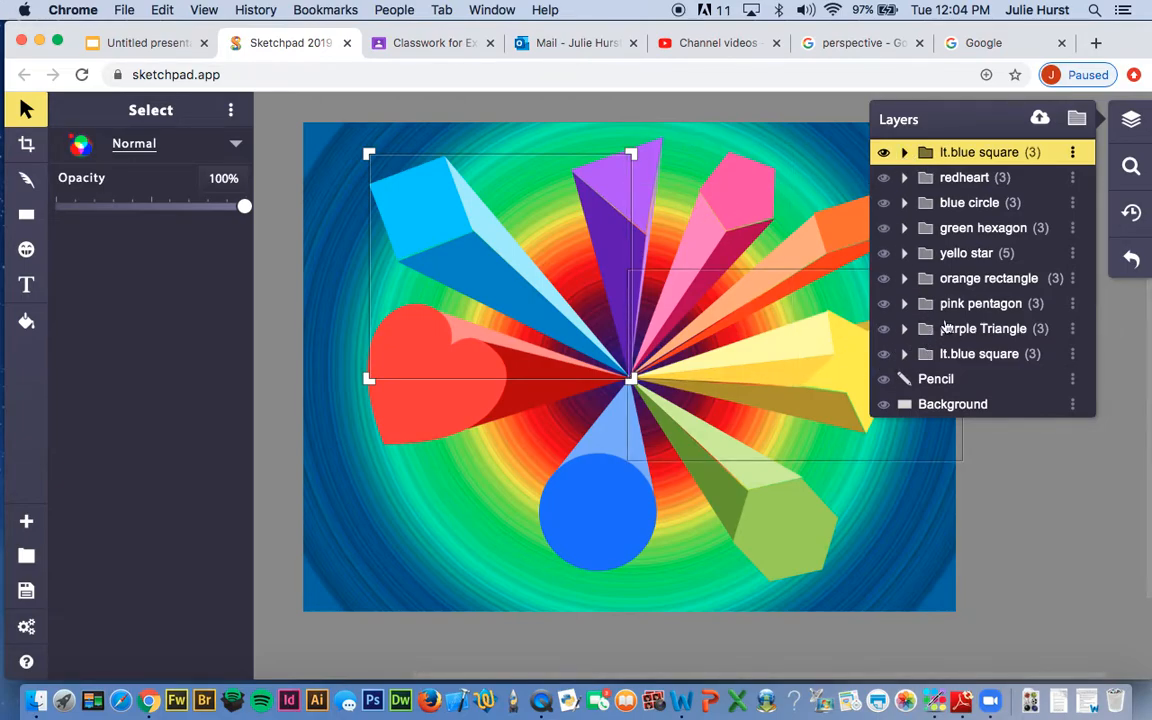
- Expand the topmost lt.blue square group, select its Square layer and open its fill settings
click(905, 153)
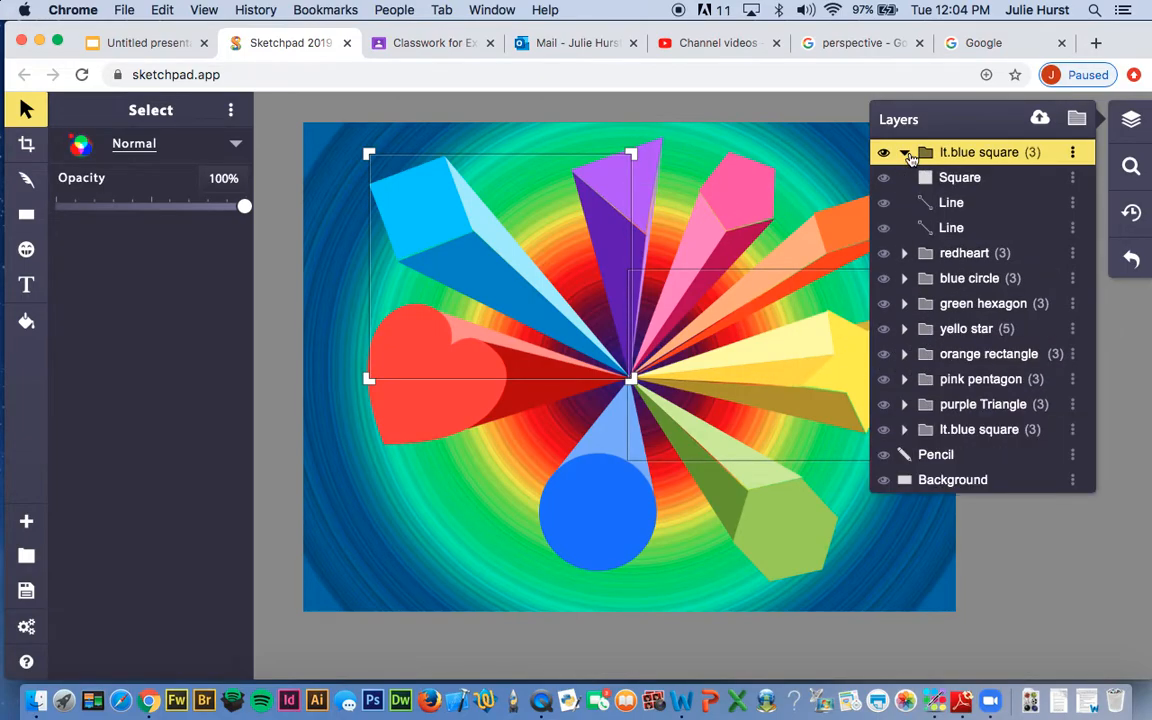
click(968, 180)
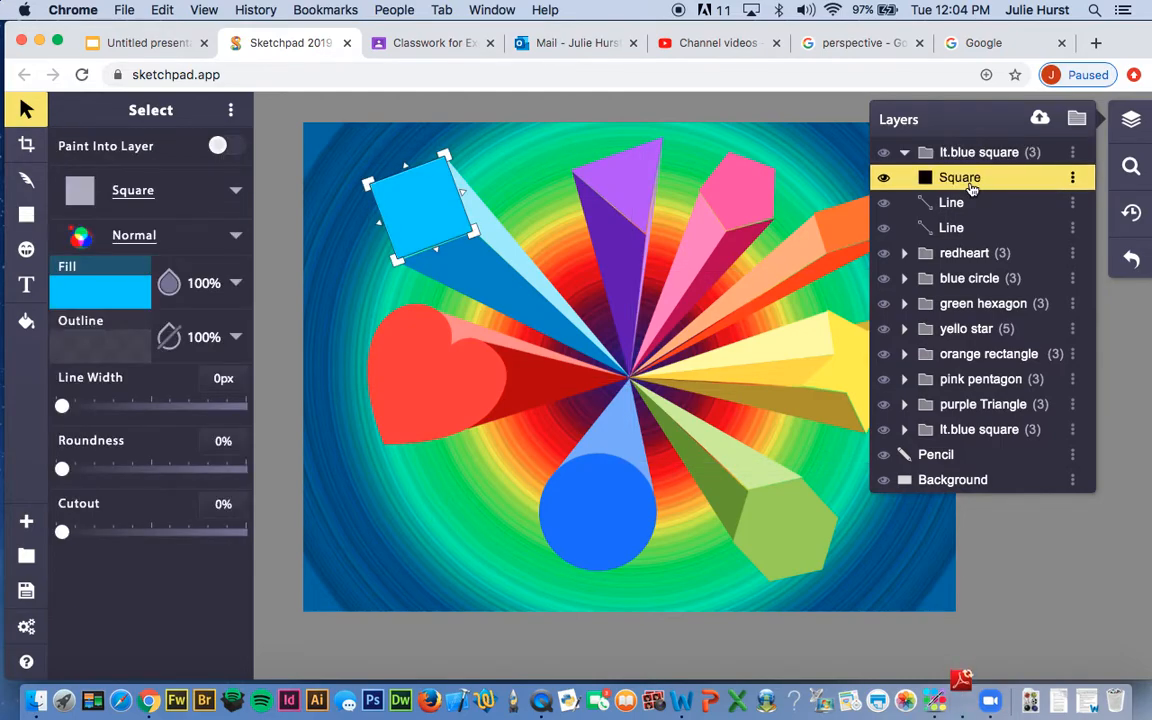
click(105, 296)
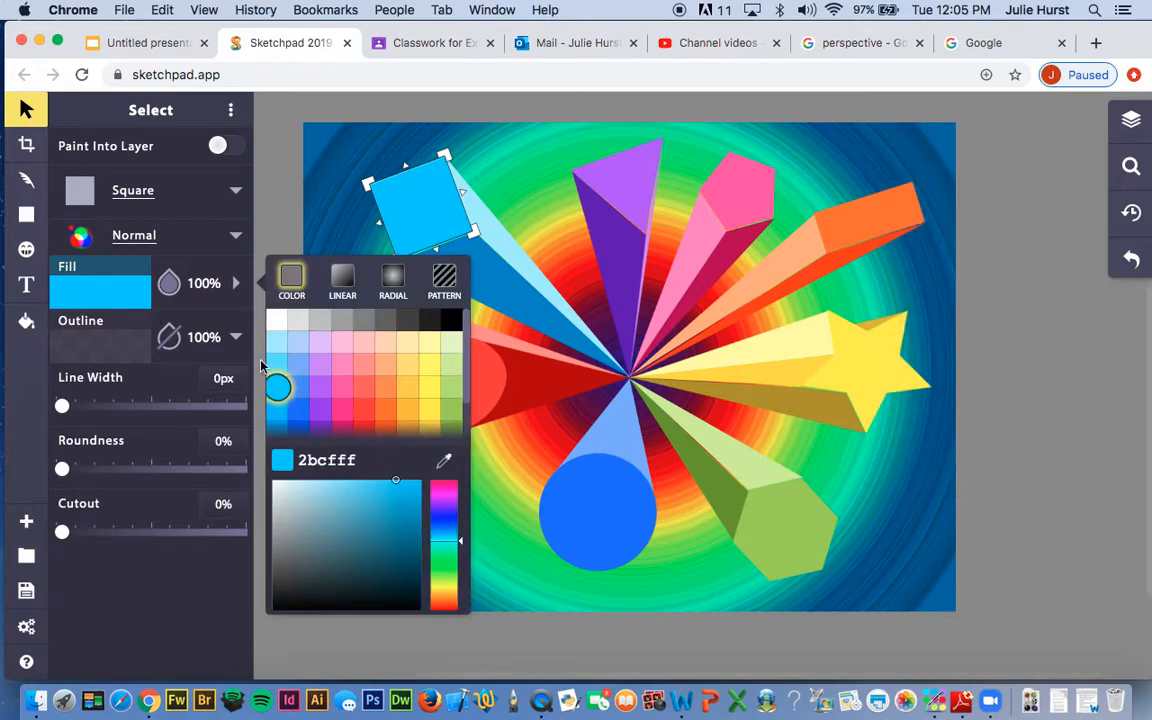
- Try the solid blue fills 00bafe and 63e1ff on the square, then restore 2bcfff
click(278, 412)
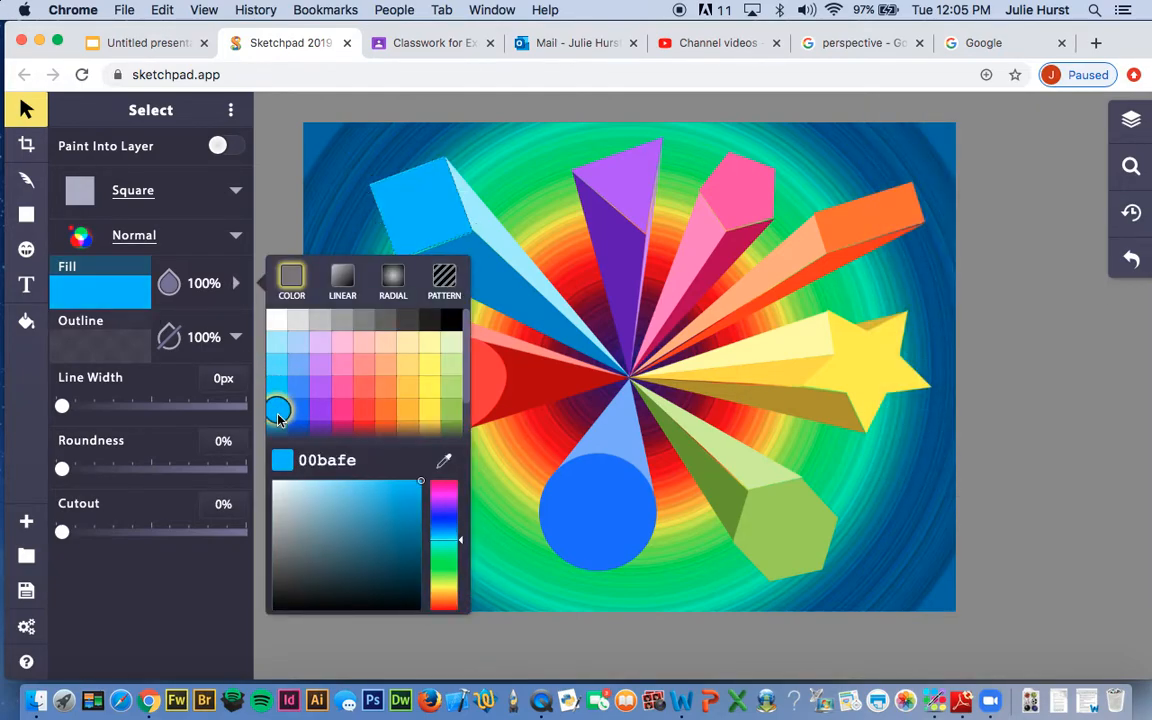
click(278, 365)
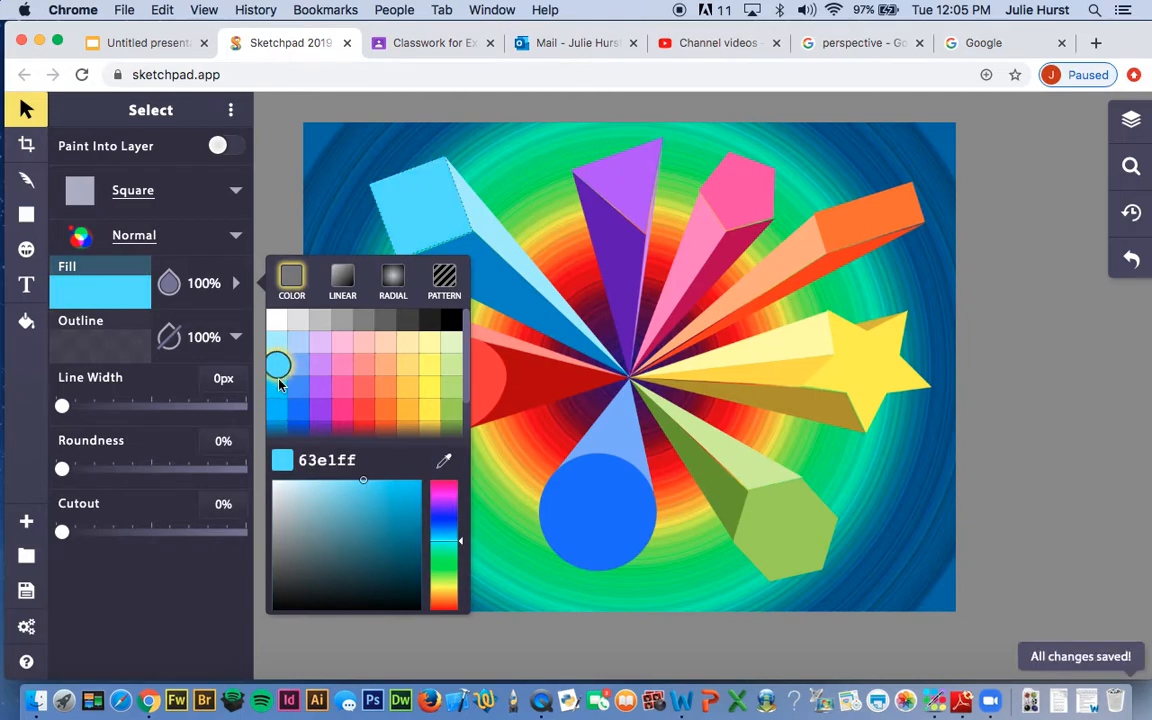
click(279, 388)
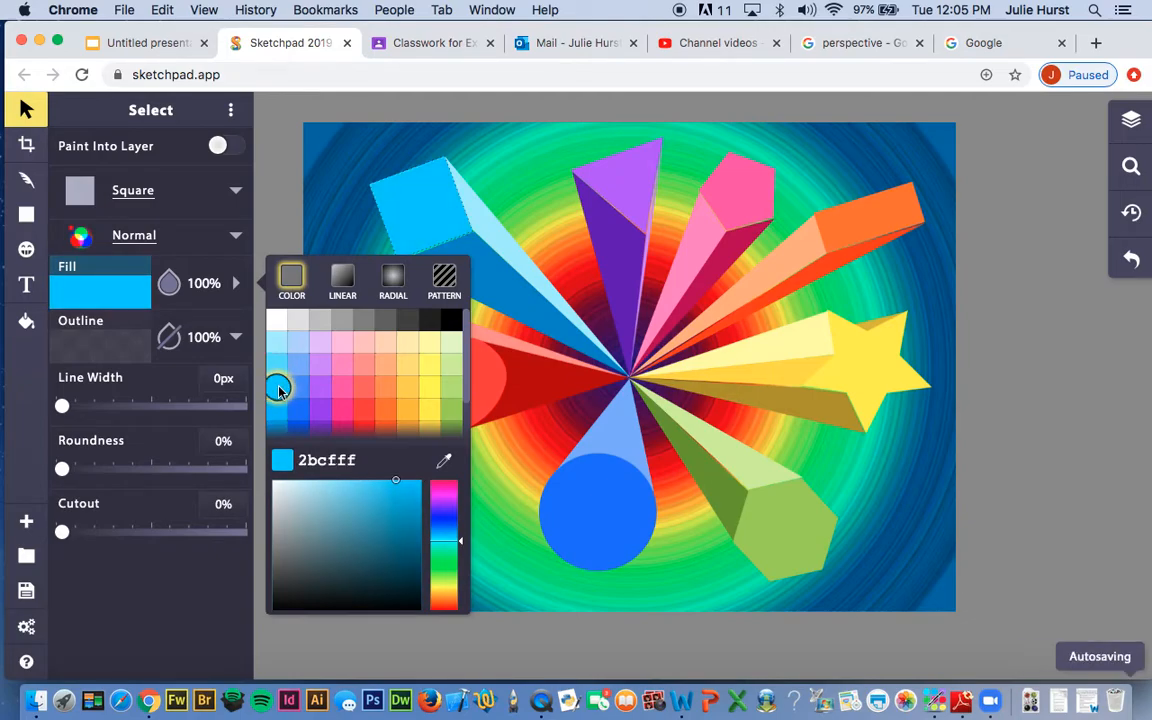
- Try a pattern fill and several radial gradient presets on the square, including rainbow rings, blue-pink-orange, blue and white
click(446, 280)
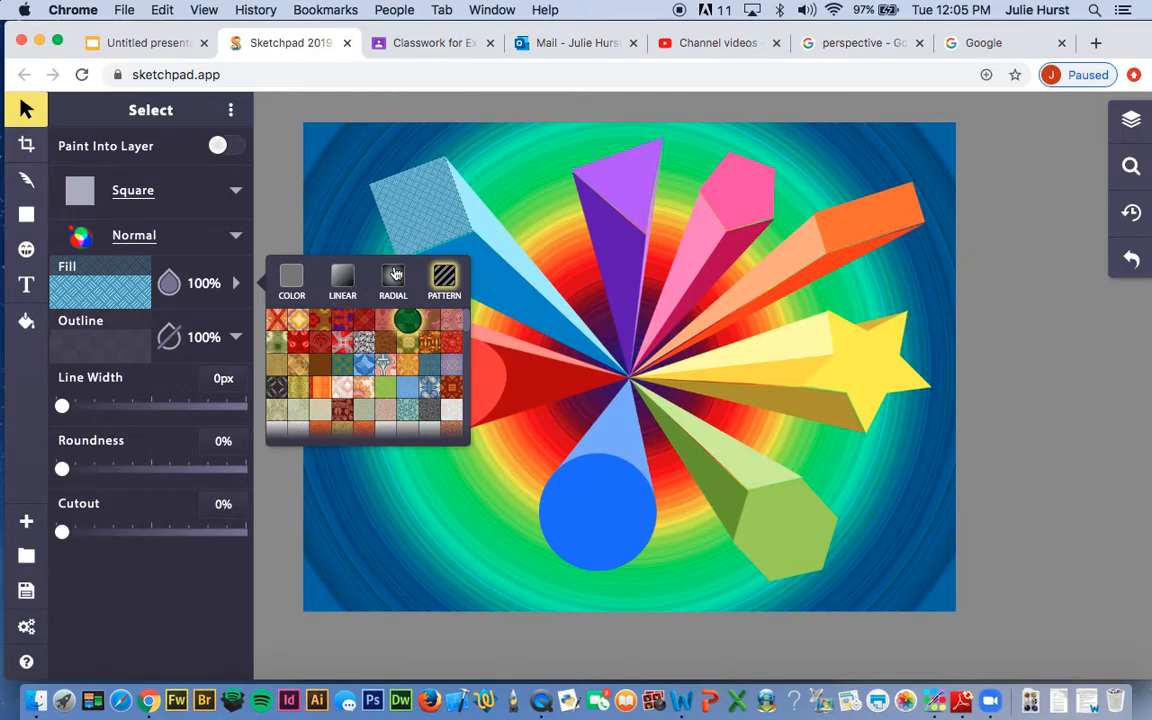
click(392, 279)
click(365, 322)
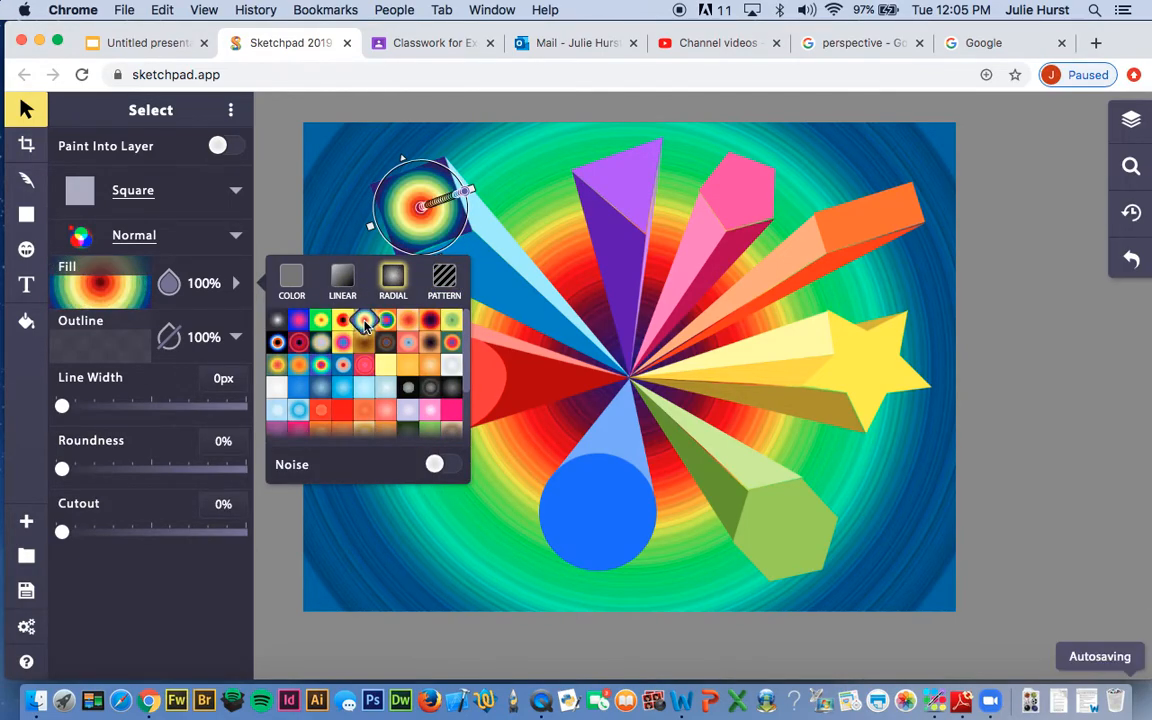
click(342, 342)
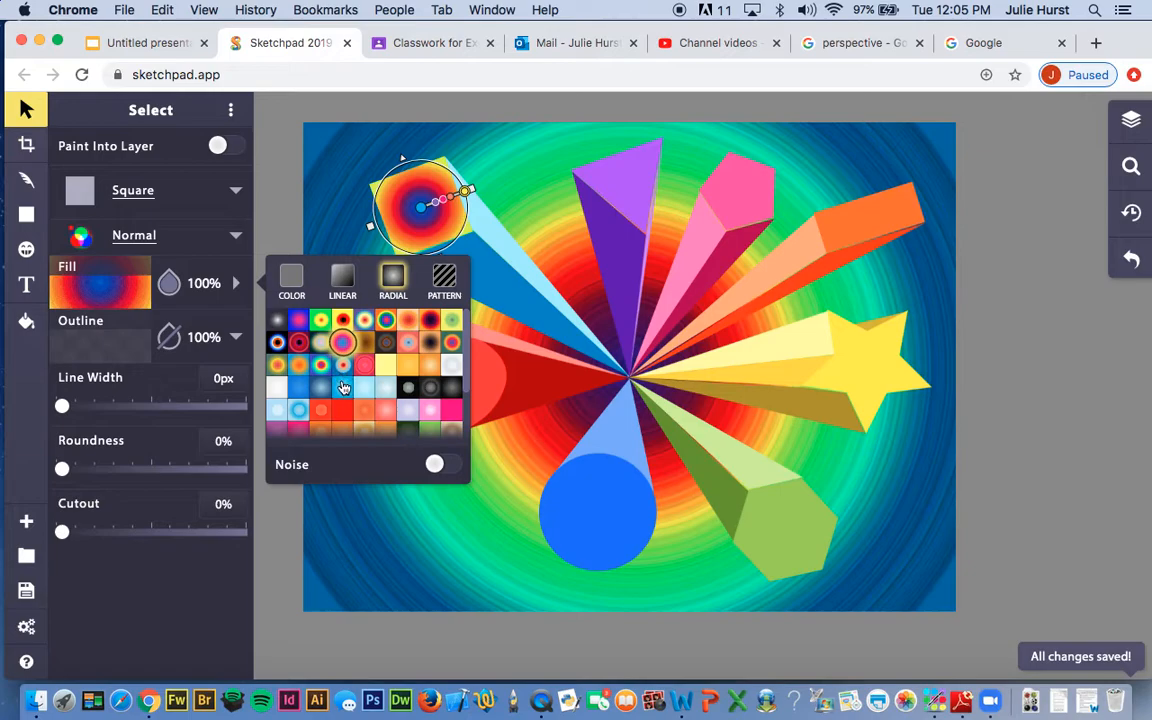
click(342, 386)
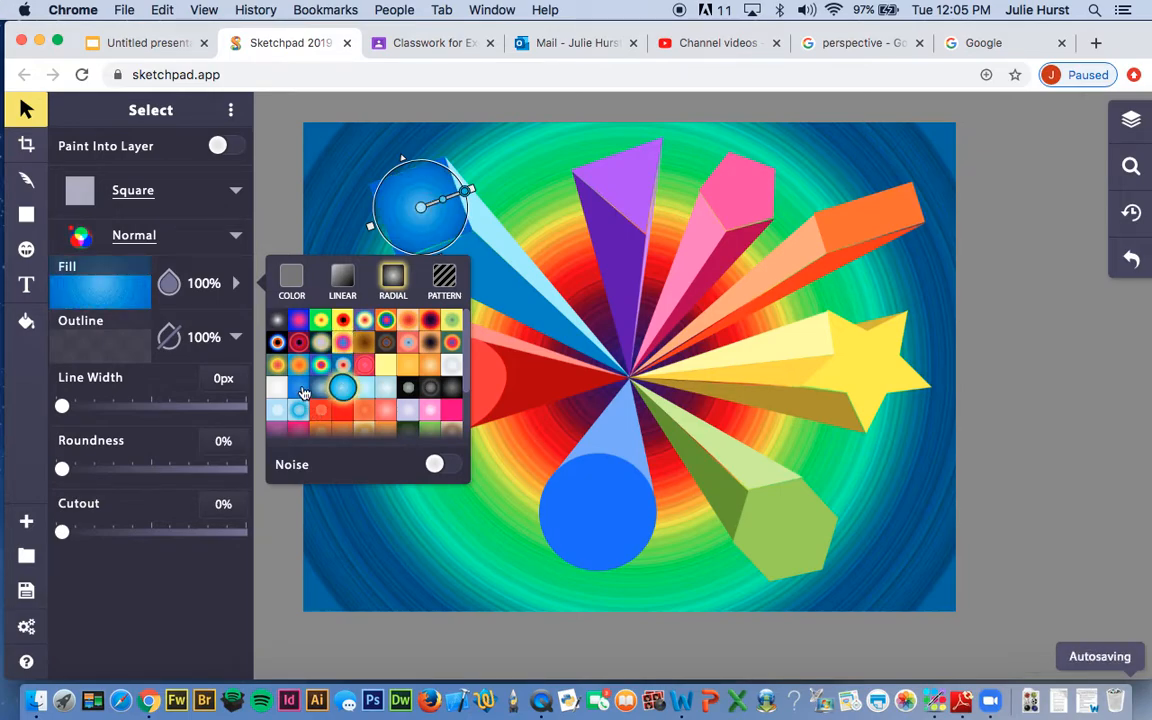
click(299, 385)
click(282, 384)
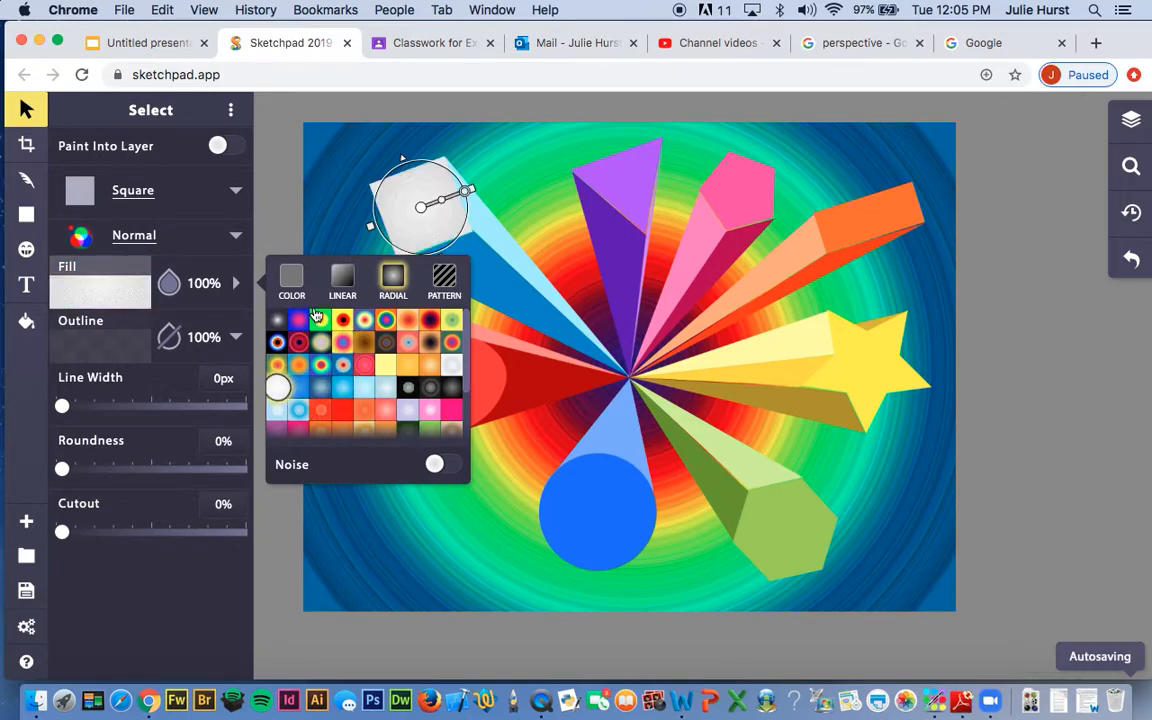
- Fill the square with the light-to-medium blue linear gradient at a 243° angle and deselect it
click(342, 278)
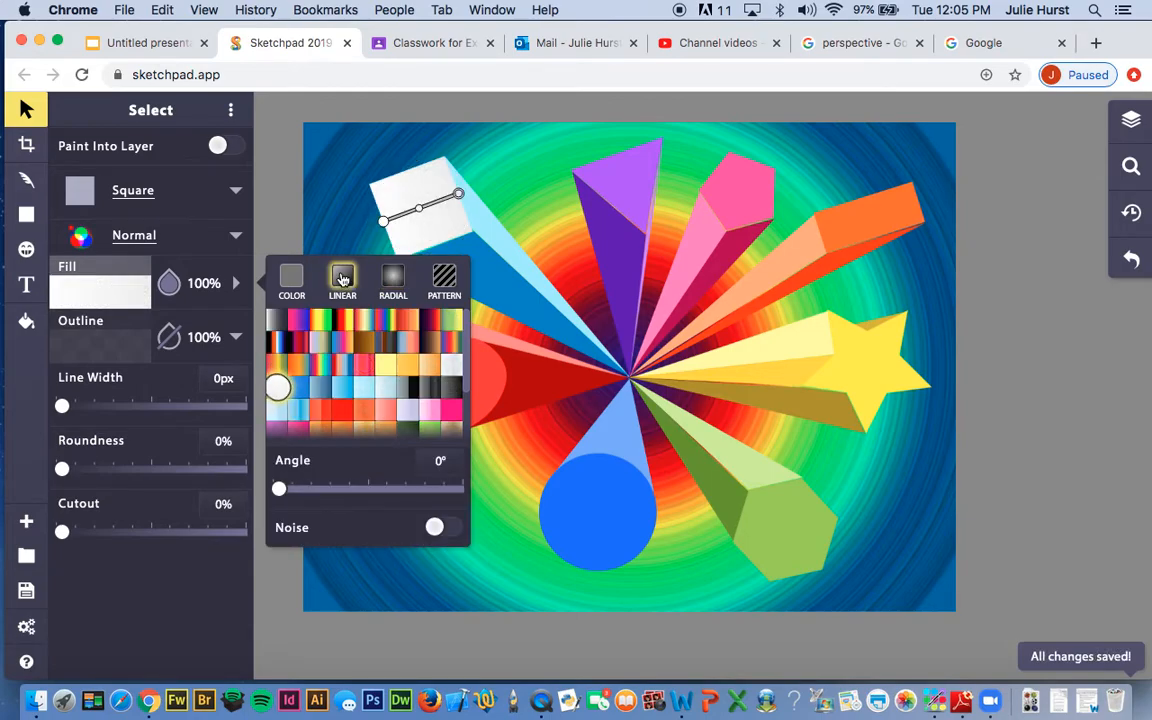
click(345, 392)
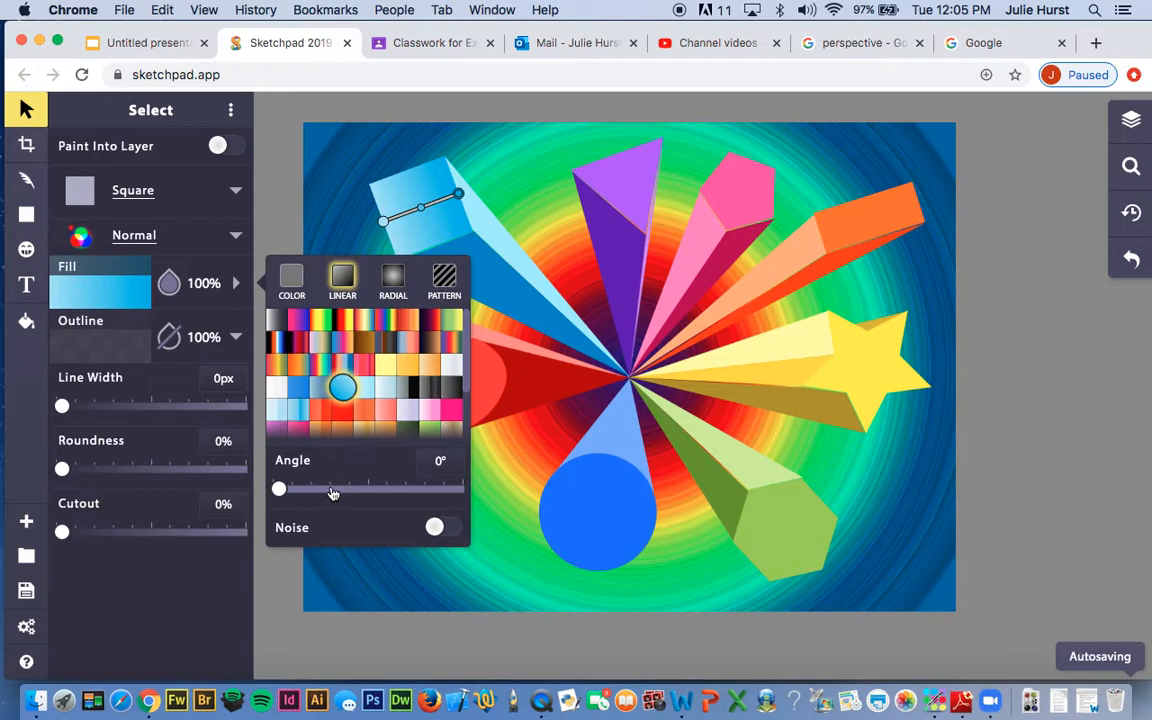
drag(279, 488, 401, 508)
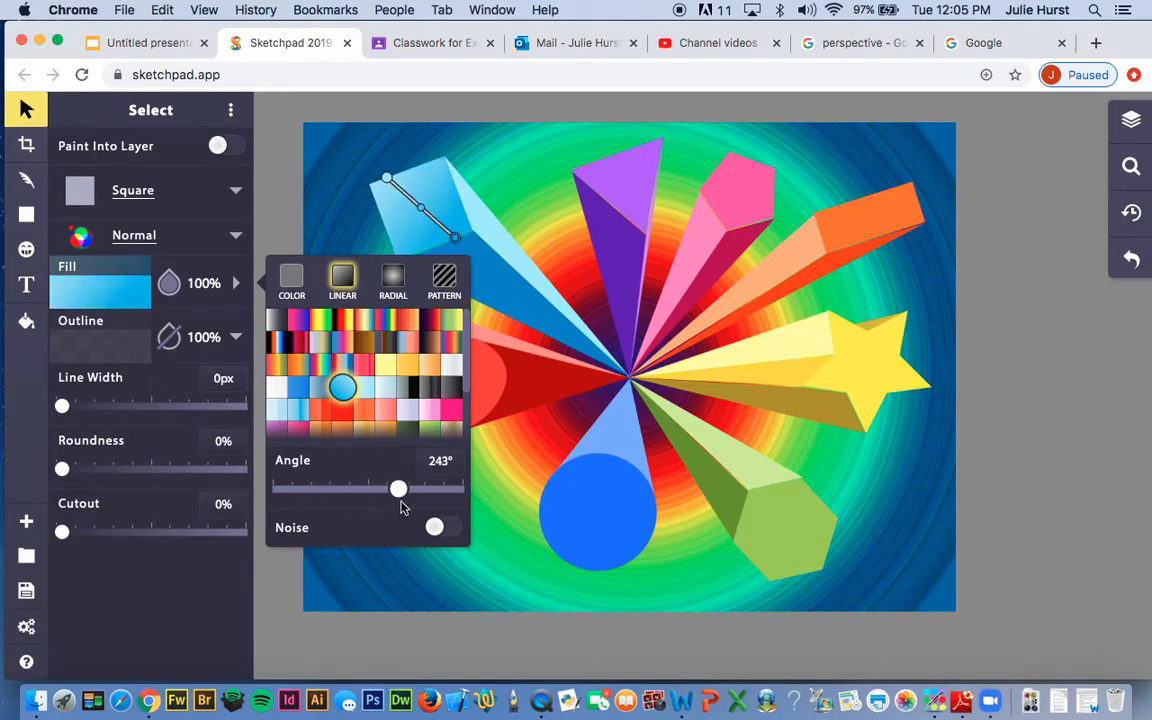
click(642, 178)
click(1010, 327)
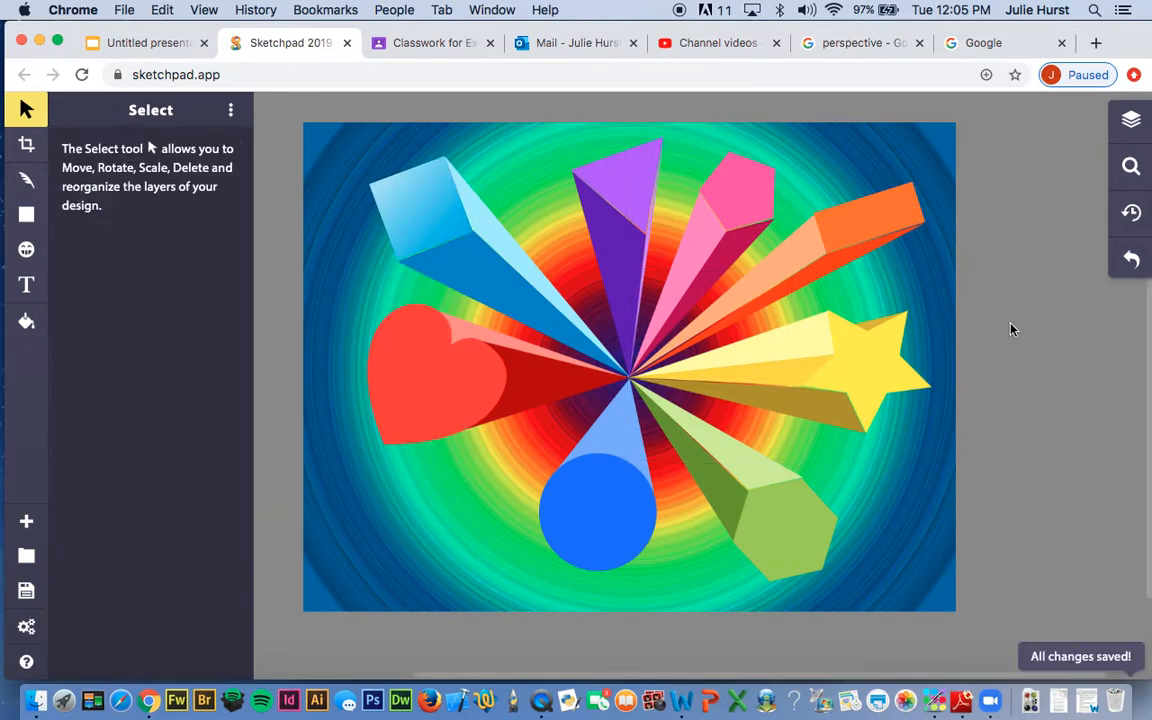
click(1131, 119)
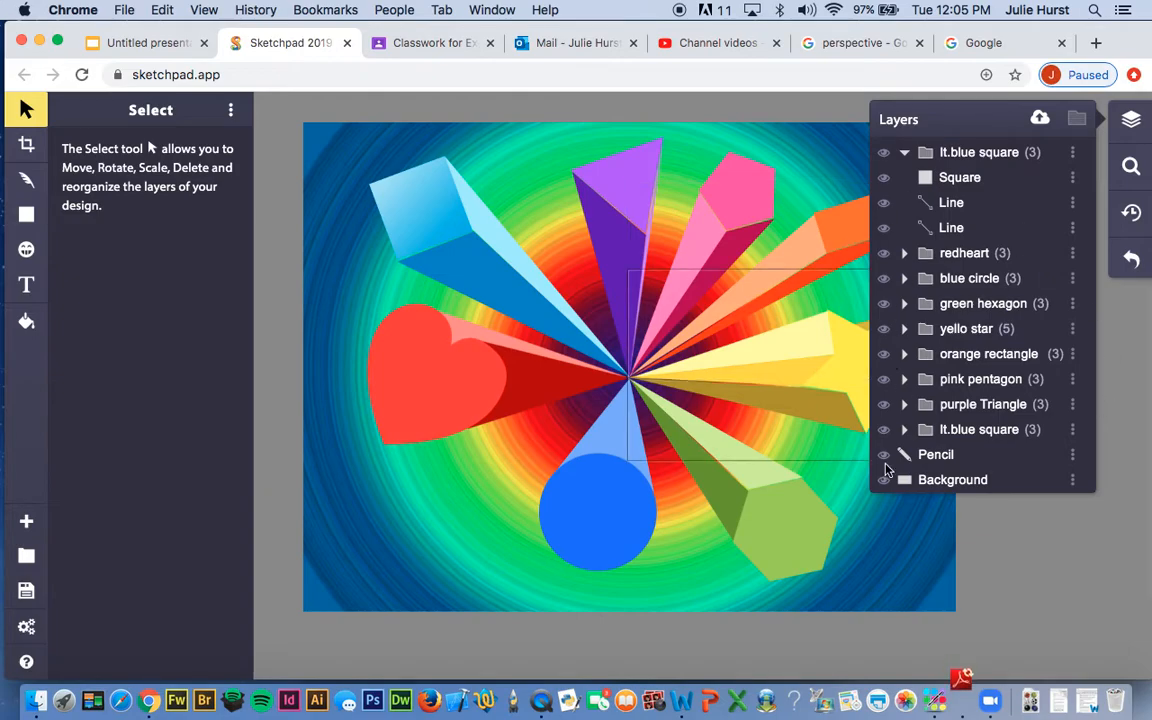
click(1055, 608)
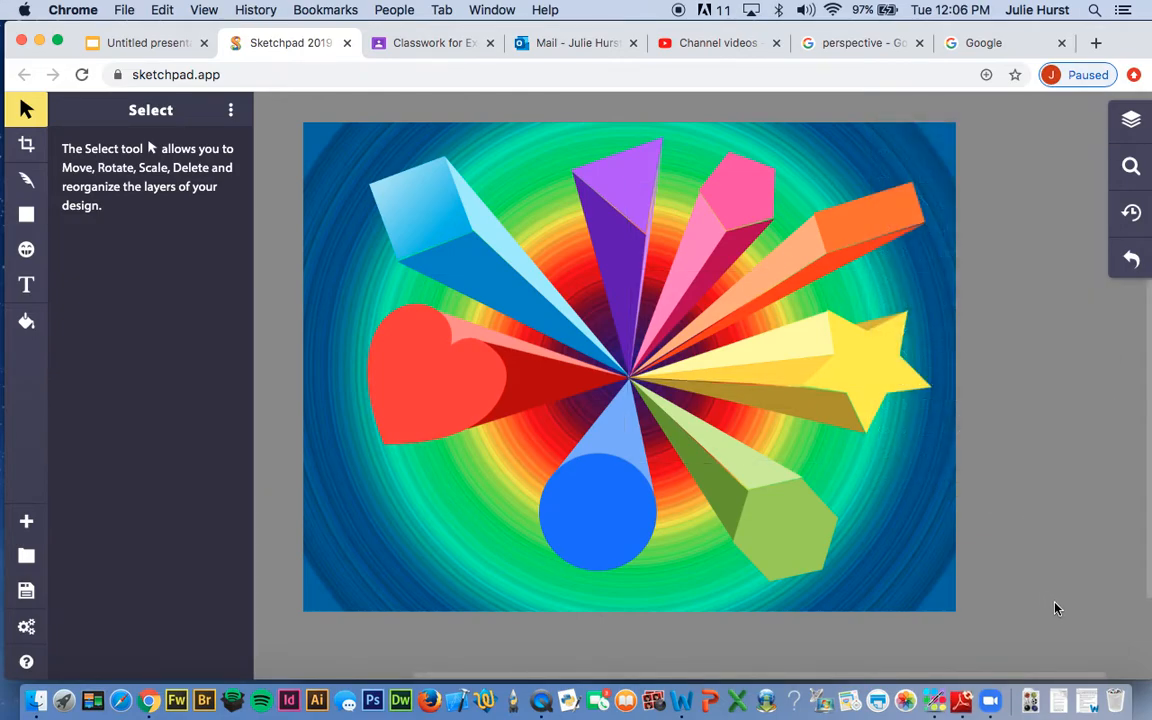